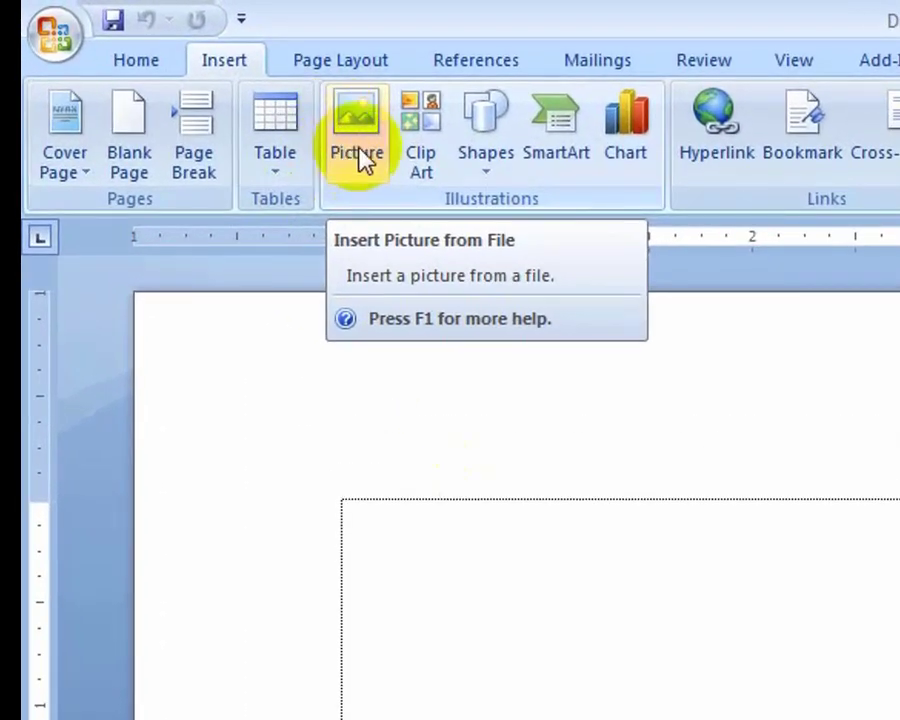
Step: Insert the Penguins picture from Pictures > Sample Pictures into the blank document
left_click(368, 156)
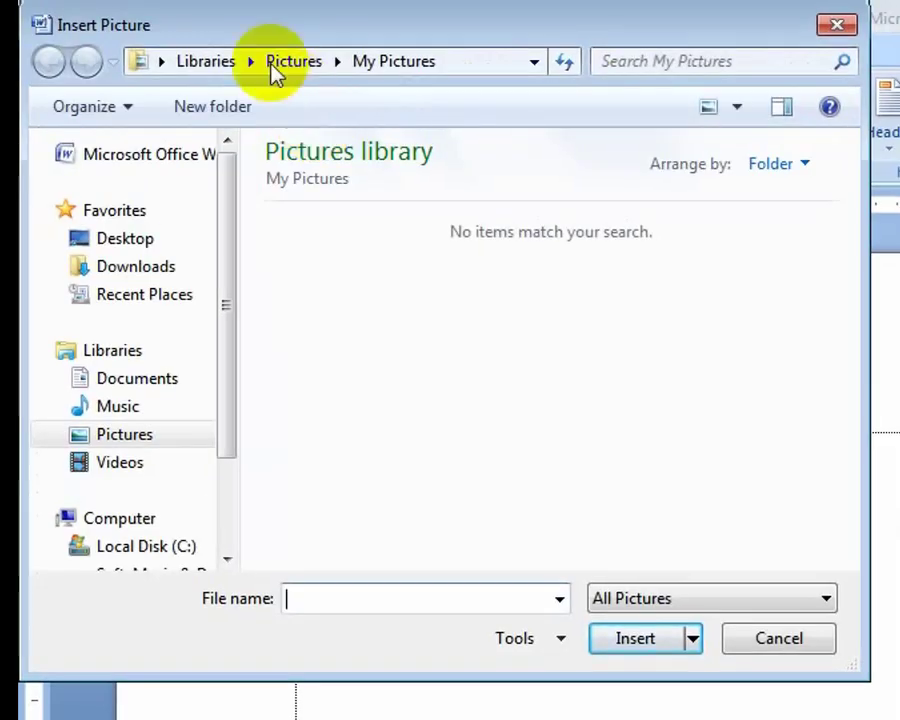
left_click_drag(250, 40, 610, 322)
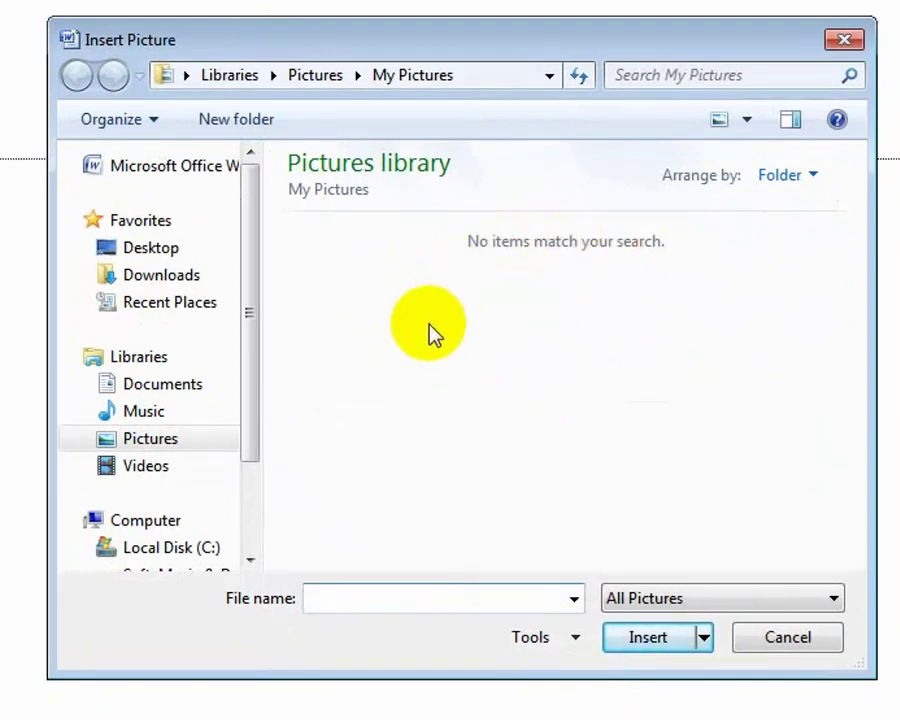
left_click(158, 442)
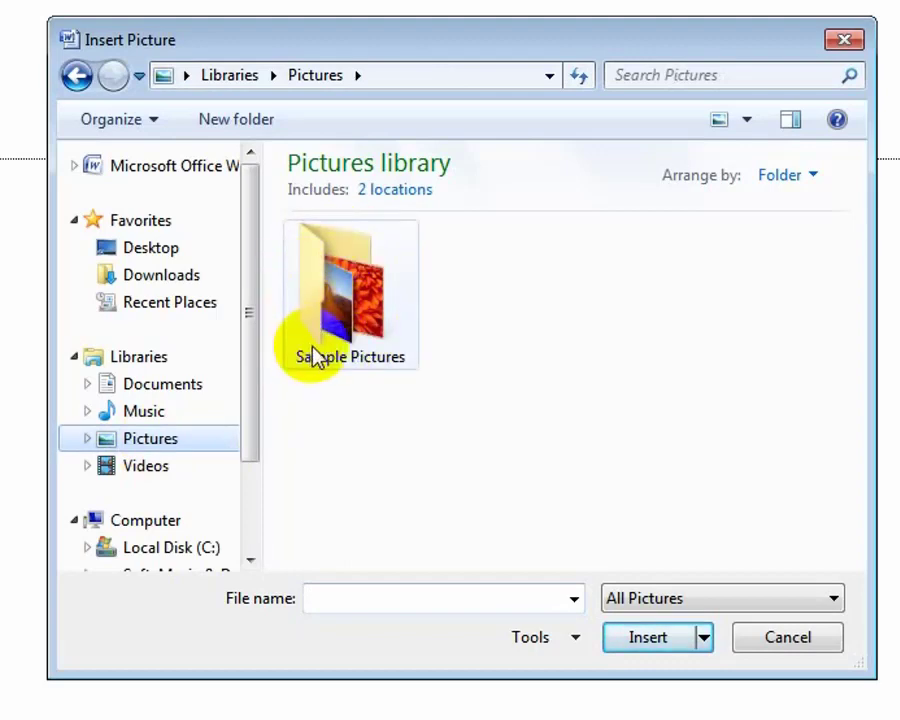
left_click(354, 310)
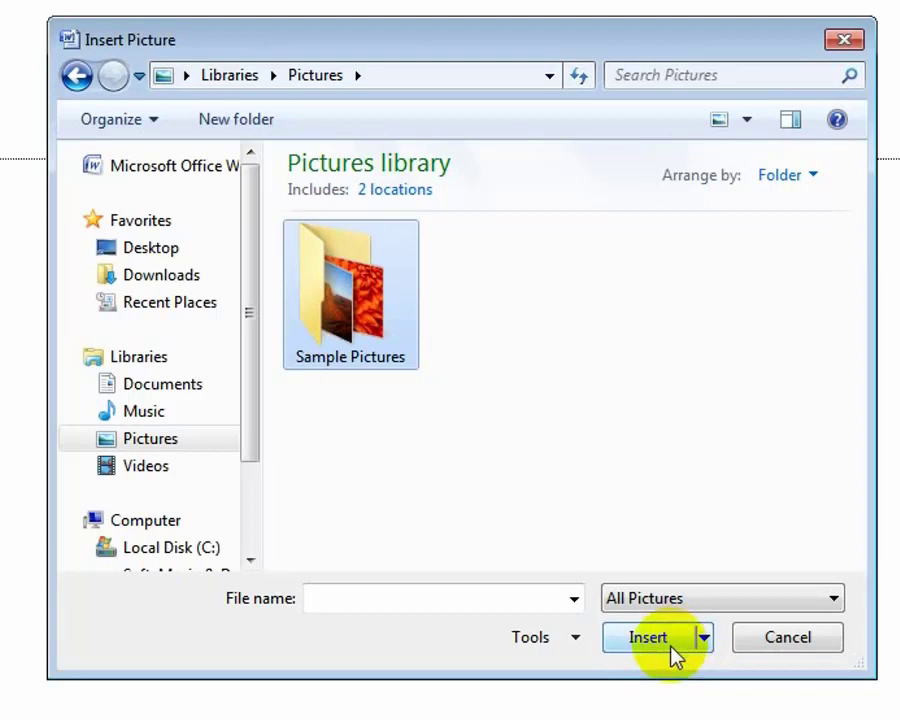
left_click(634, 638)
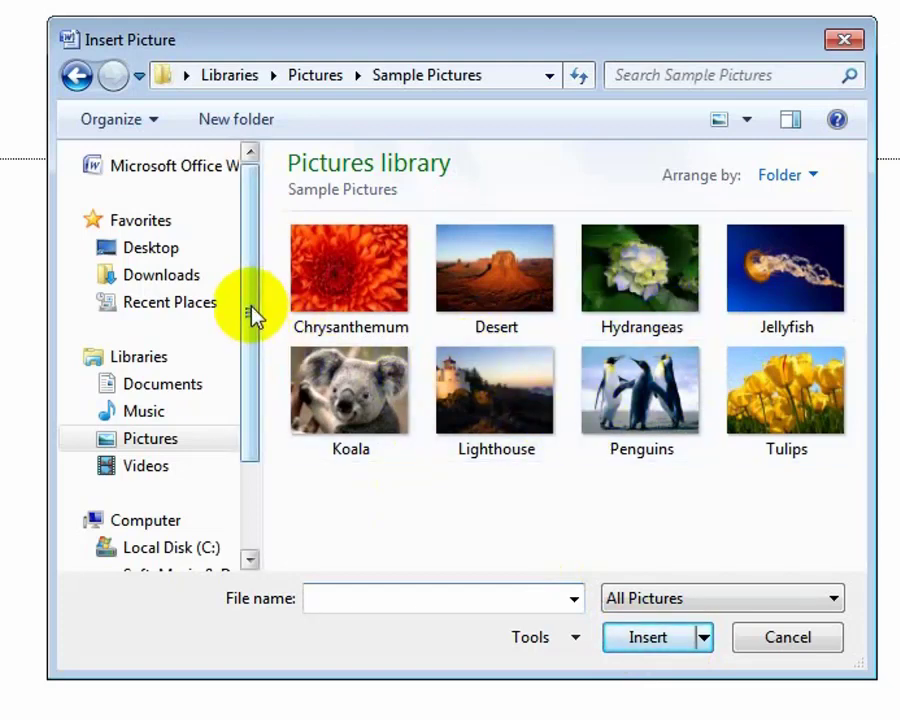
left_click_drag(253, 316, 200, 420)
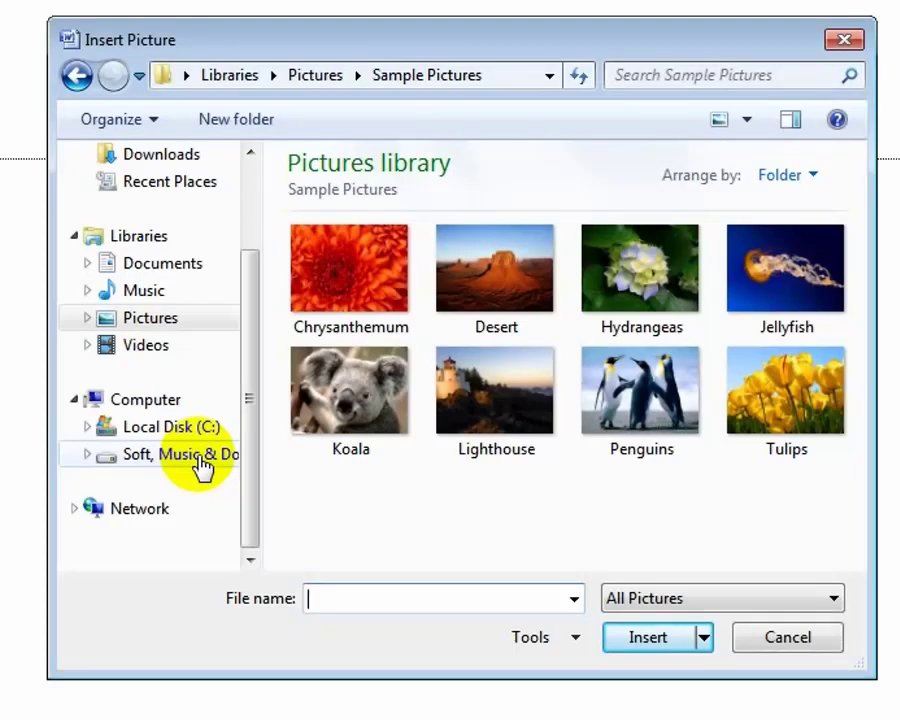
left_click(157, 323)
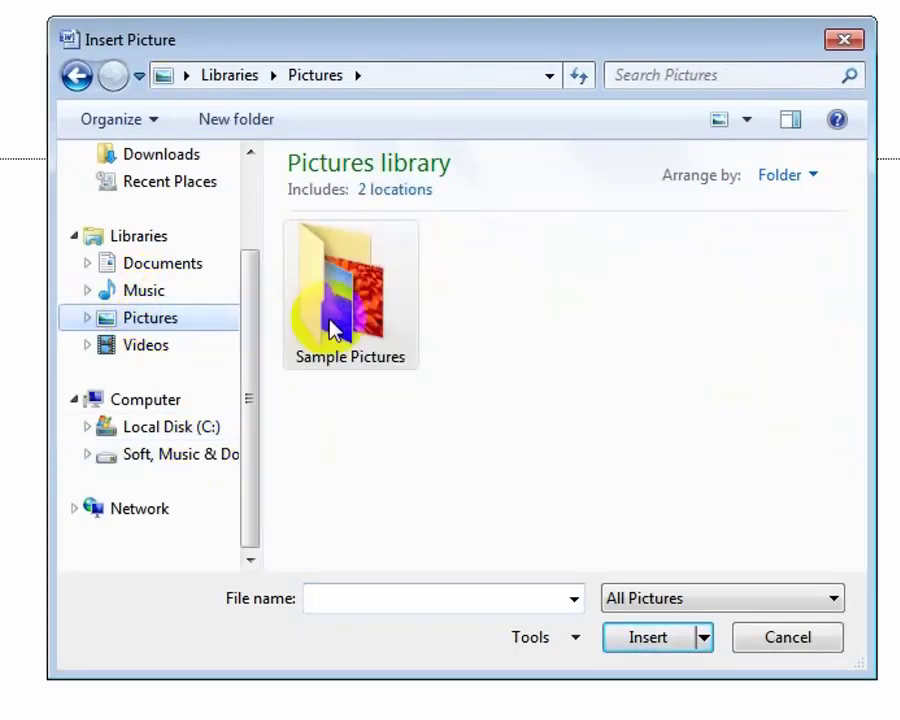
left_click(683, 641)
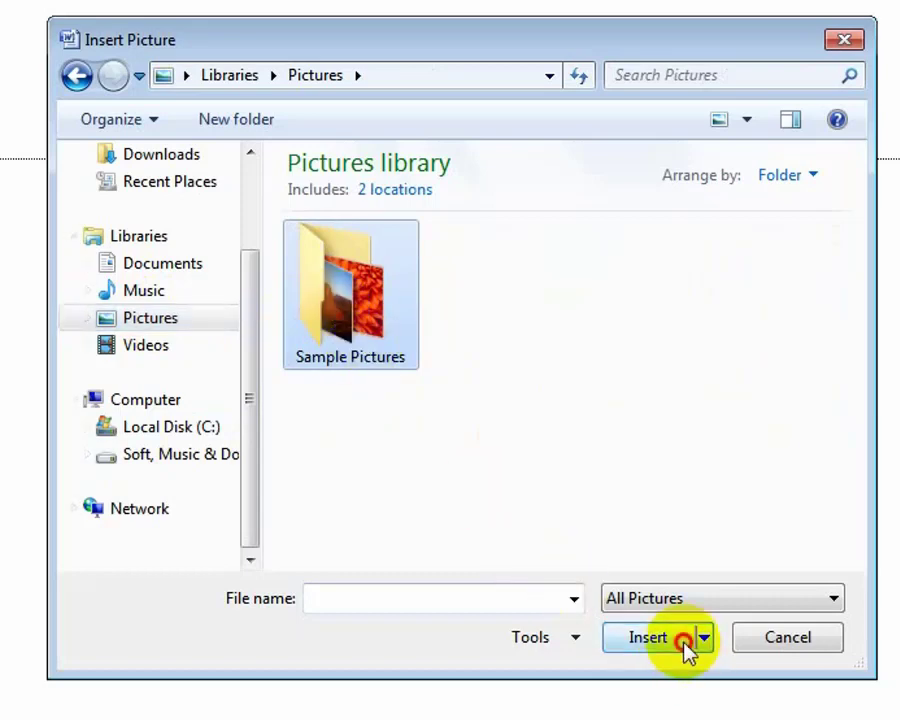
left_click(645, 395)
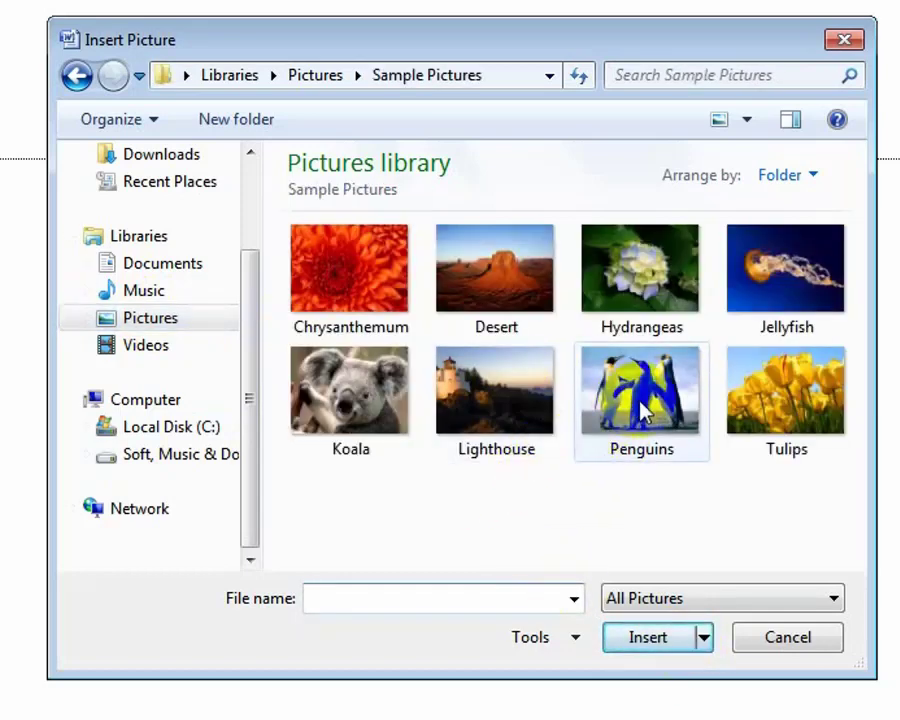
left_click(657, 402)
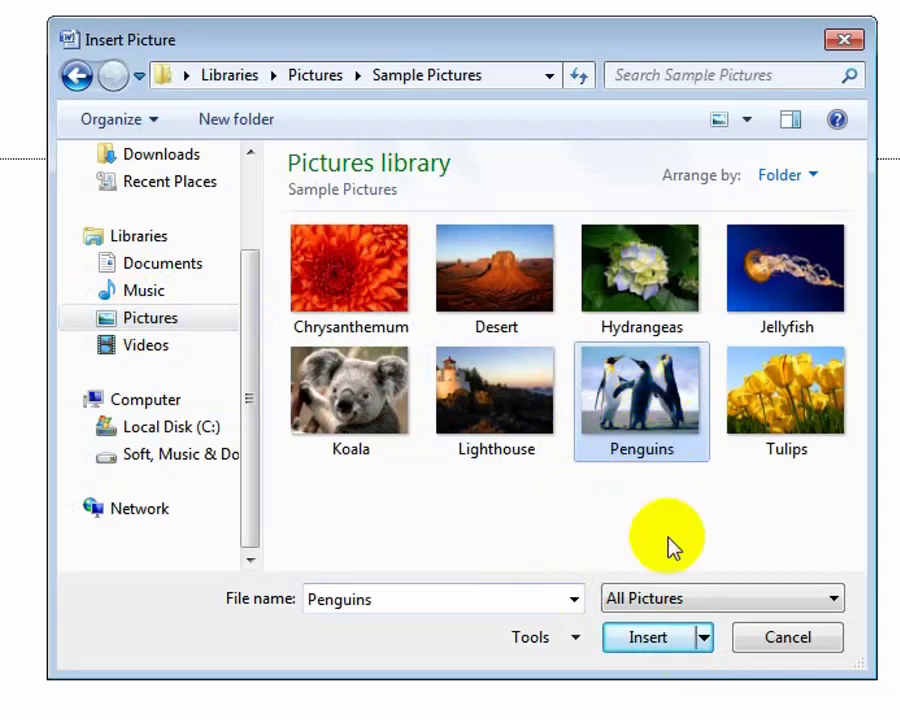
left_click(648, 640)
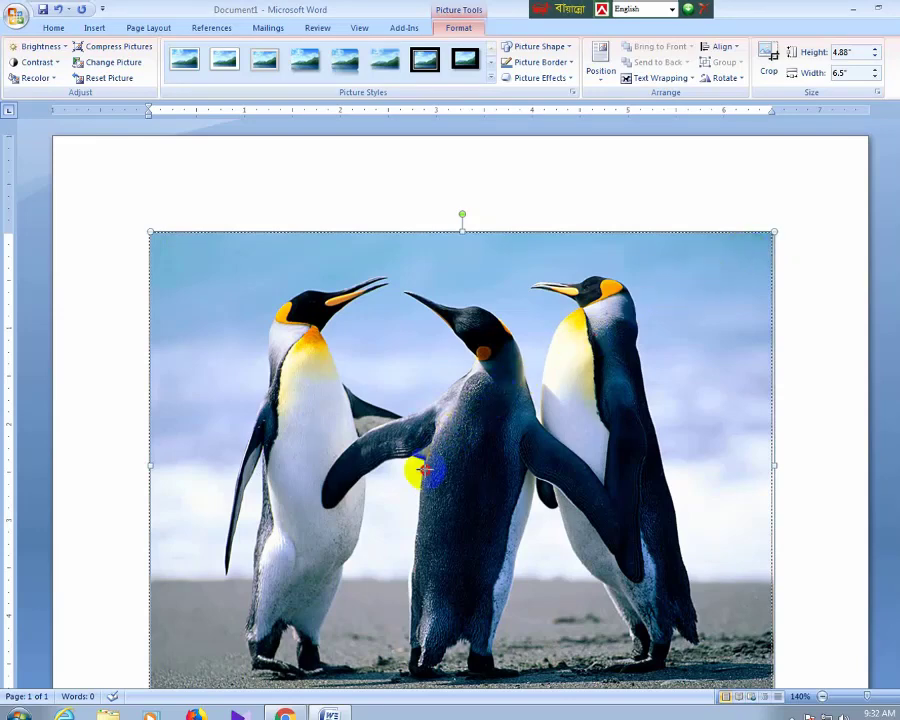
Step: Shrink the penguins picture to 3.19 inches wide by 2.4 inches high
key("ctrl+z")
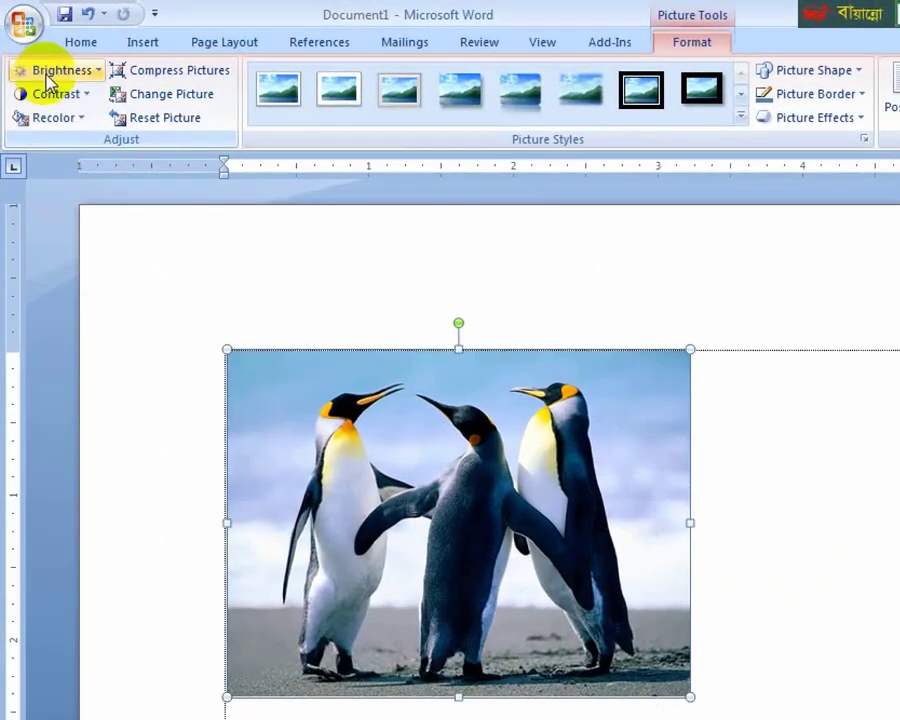
Step: Lower the penguins picture's brightness by 10%
left_click(82, 78)
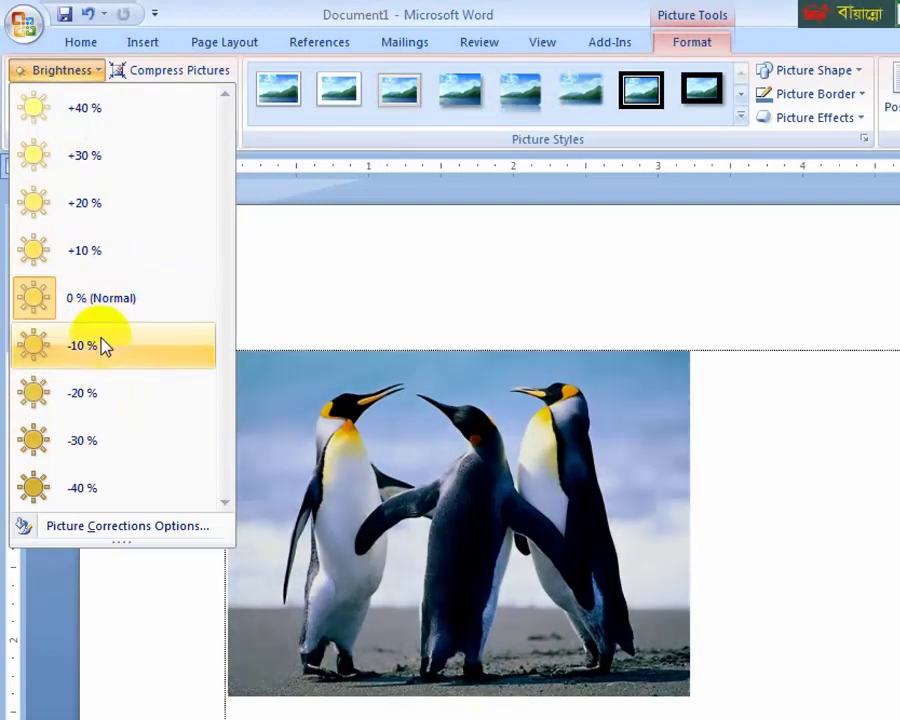
left_click(104, 345)
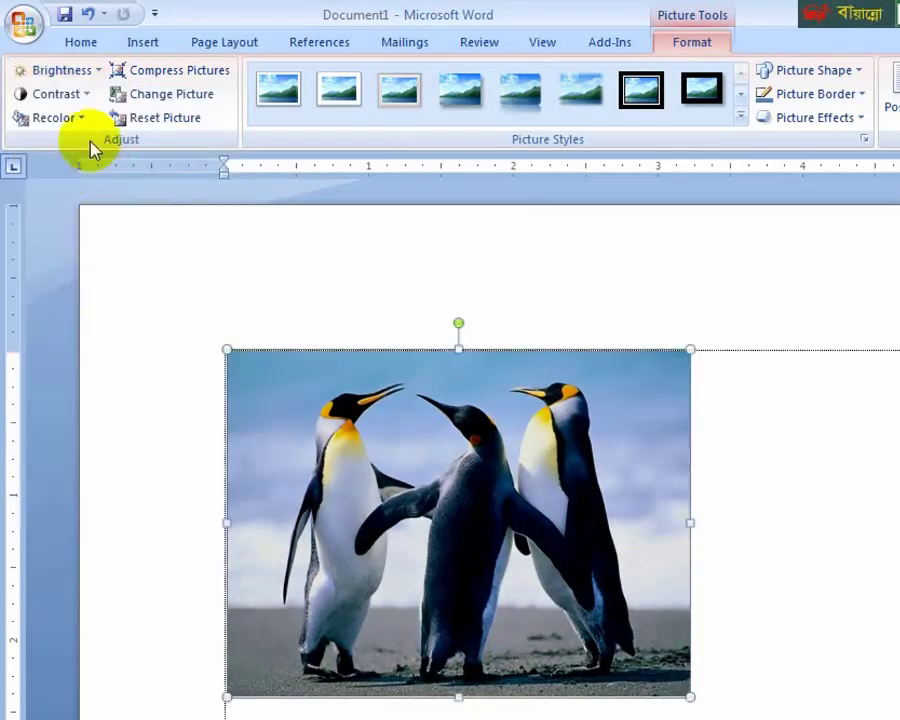
left_click(60, 94)
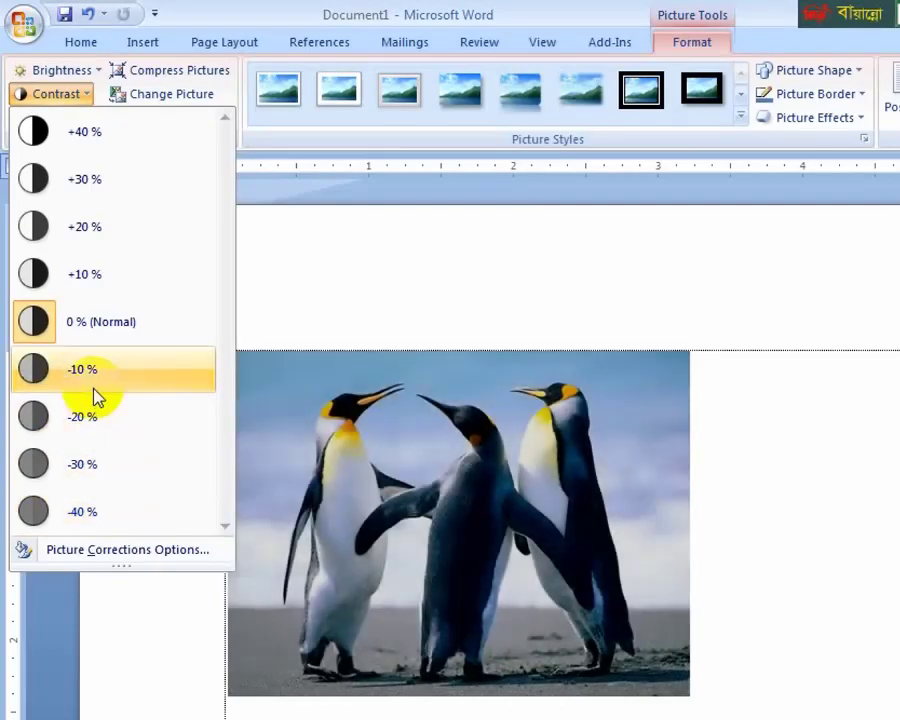
Step: Raise the picture's contrast by 10% and preview the Recolor variations without applying any
left_click(84, 289)
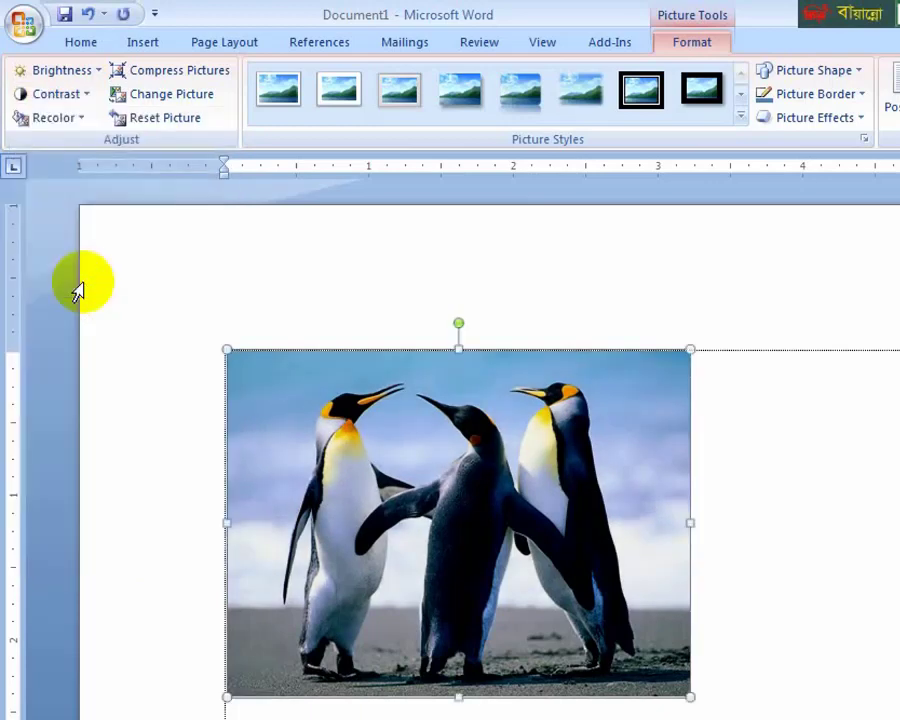
left_click(63, 127)
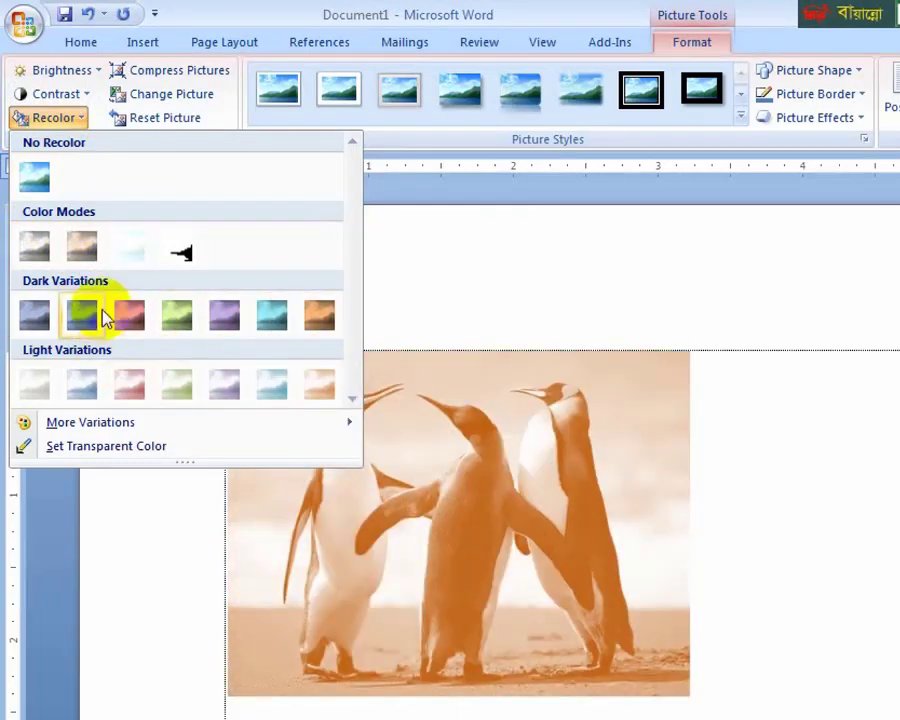
mouse_move(122, 427)
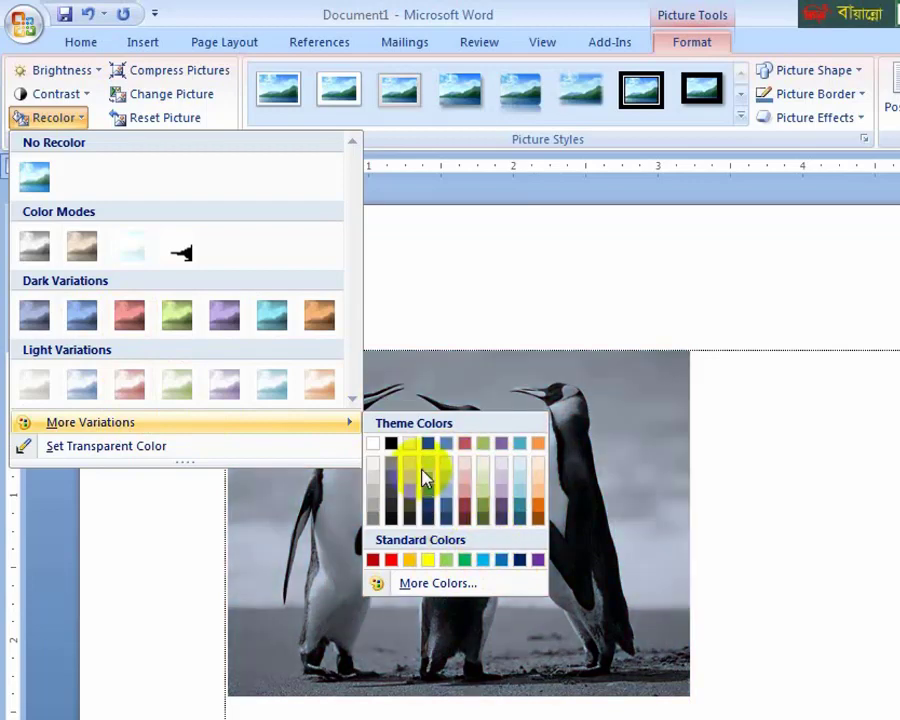
left_click(444, 592)
left_click(662, 425)
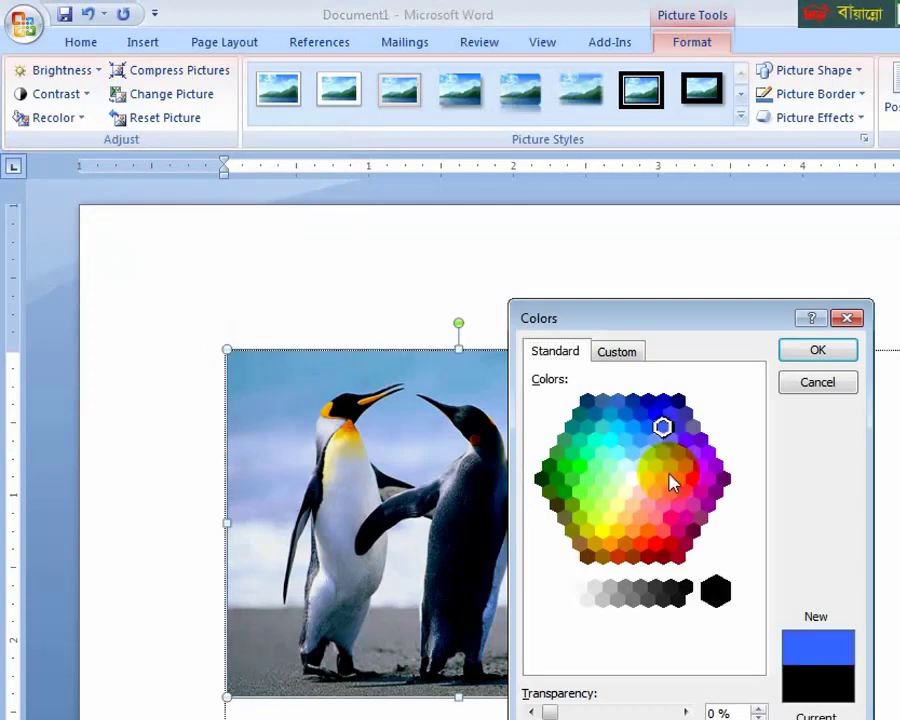
left_click(679, 502)
left_click(614, 545)
left_click(654, 517)
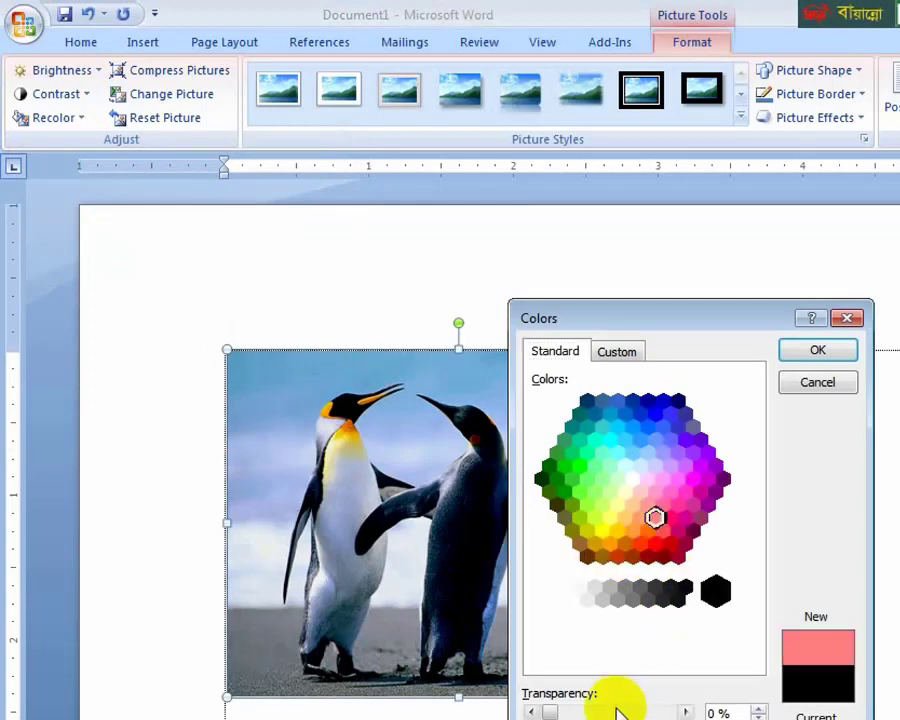
left_click(633, 712)
left_click(665, 712)
left_click(680, 712)
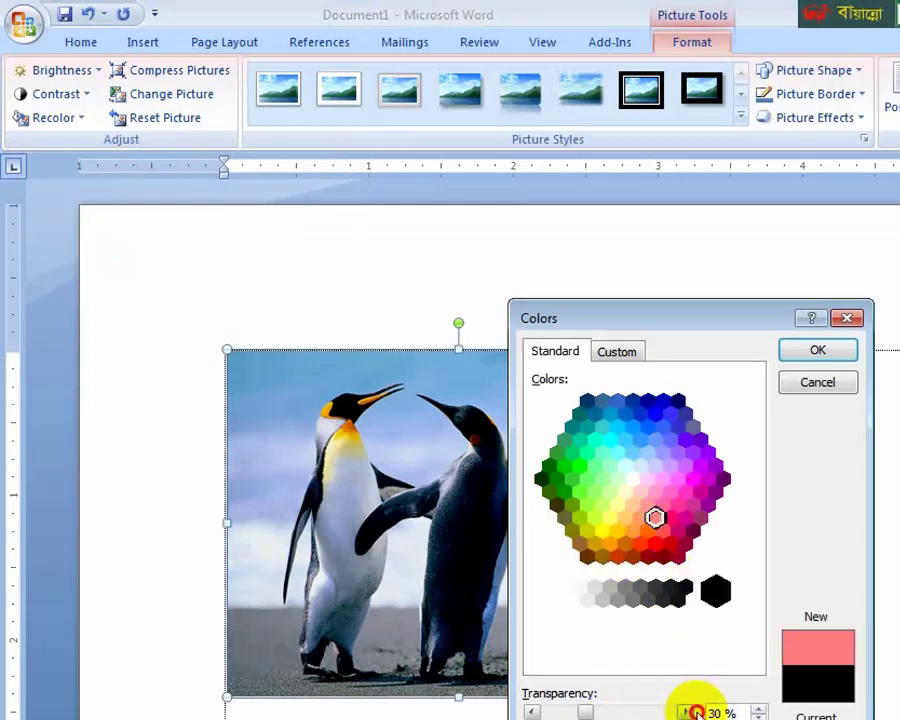
left_click(684, 712)
left_click_drag(586, 712, 546, 710)
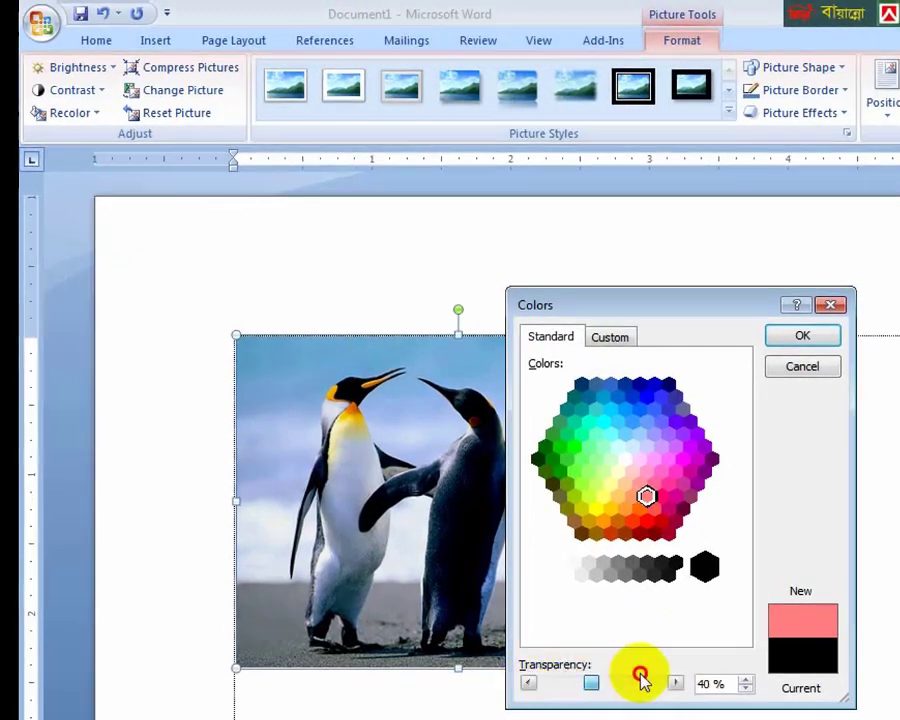
left_click_drag(640, 680, 683, 516)
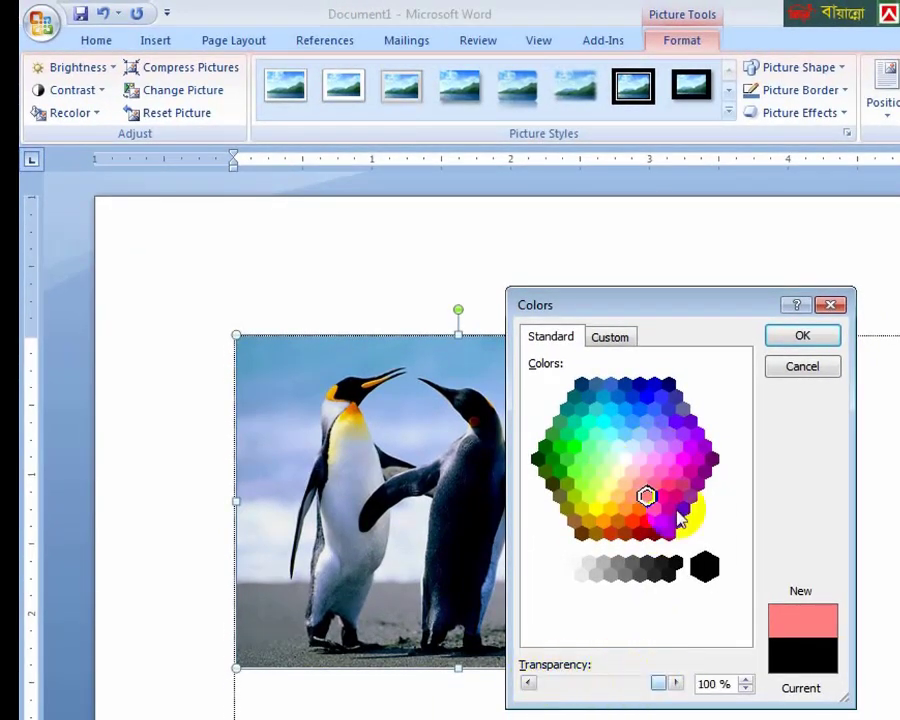
left_click_drag(659, 689, 503, 679)
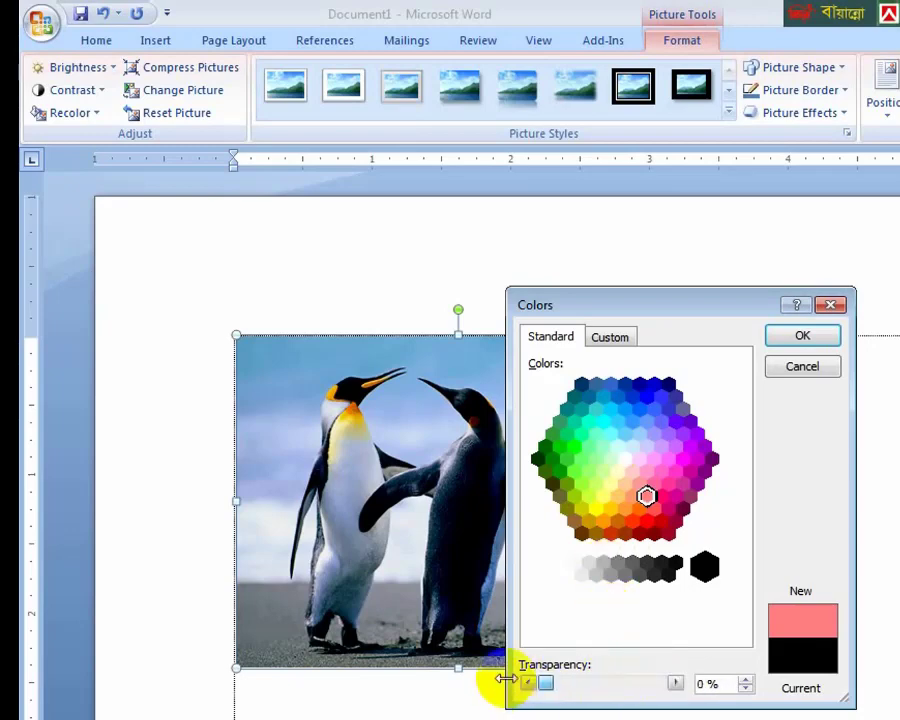
left_click(645, 395)
left_click(610, 337)
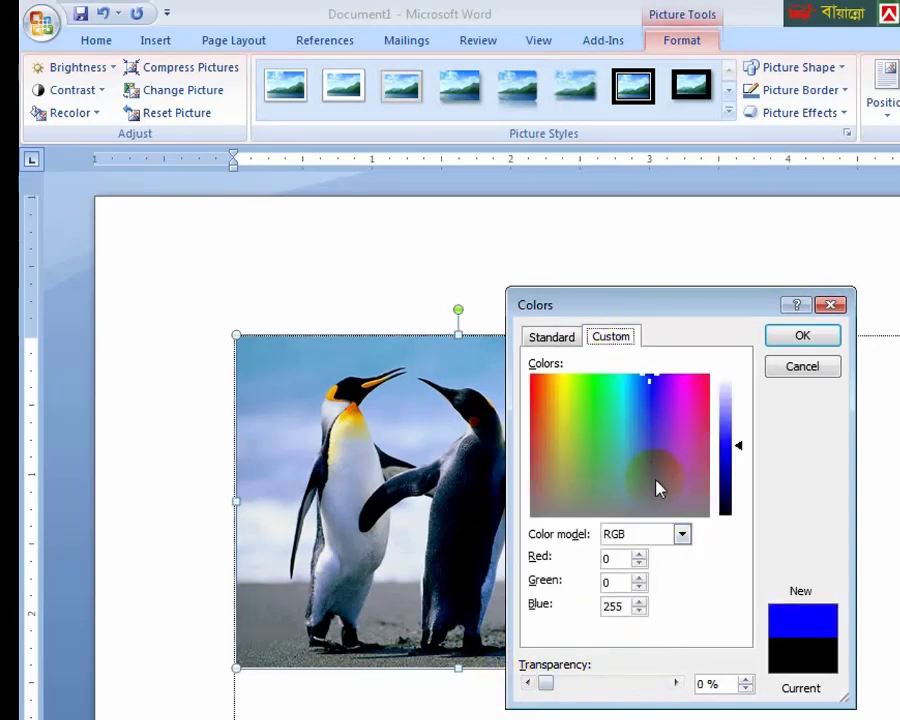
left_click(681, 534)
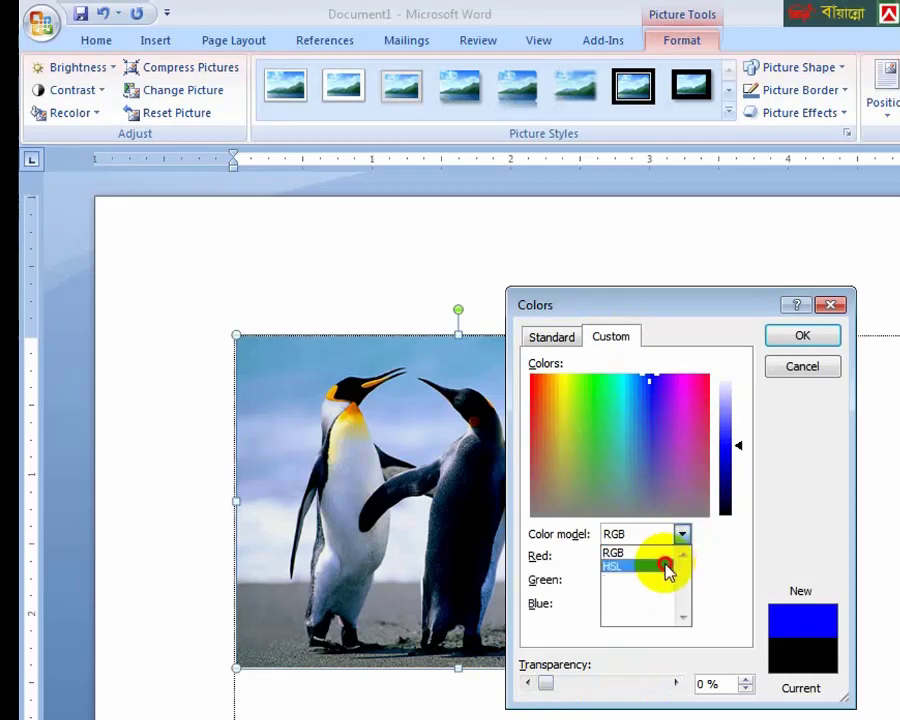
left_click(666, 568)
left_click(681, 536)
left_click(630, 552)
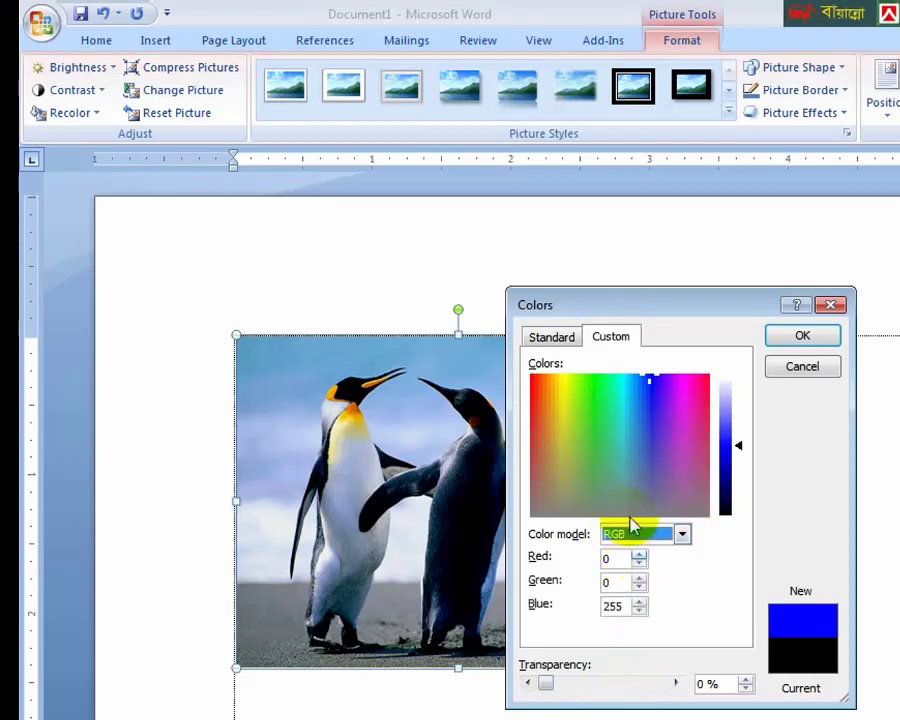
left_click(617, 428)
left_click(651, 394)
left_click(554, 398)
left_click(570, 397)
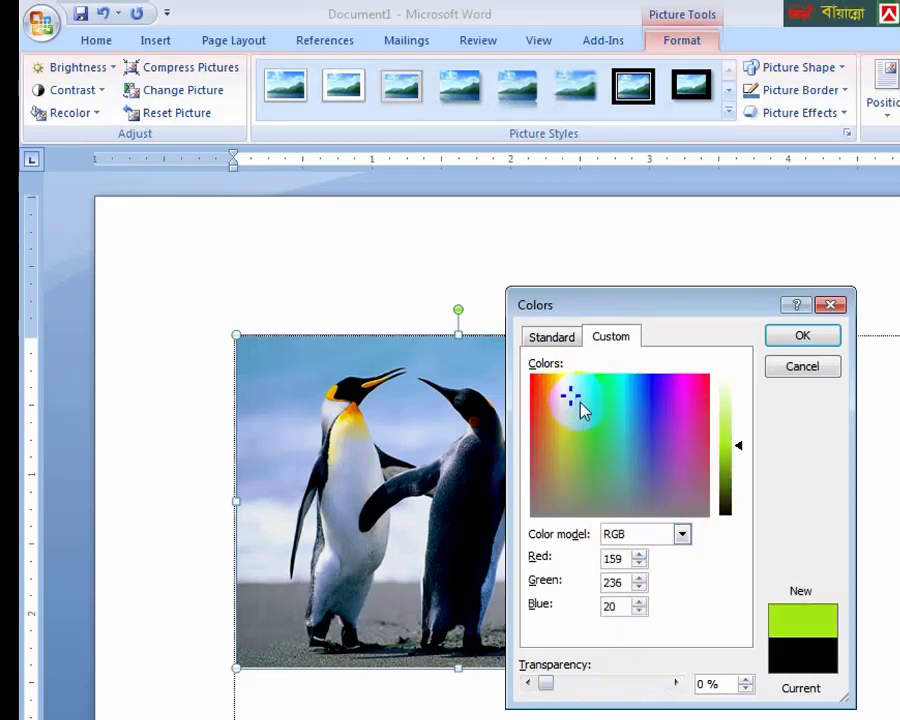
left_click(595, 426)
left_click(613, 434)
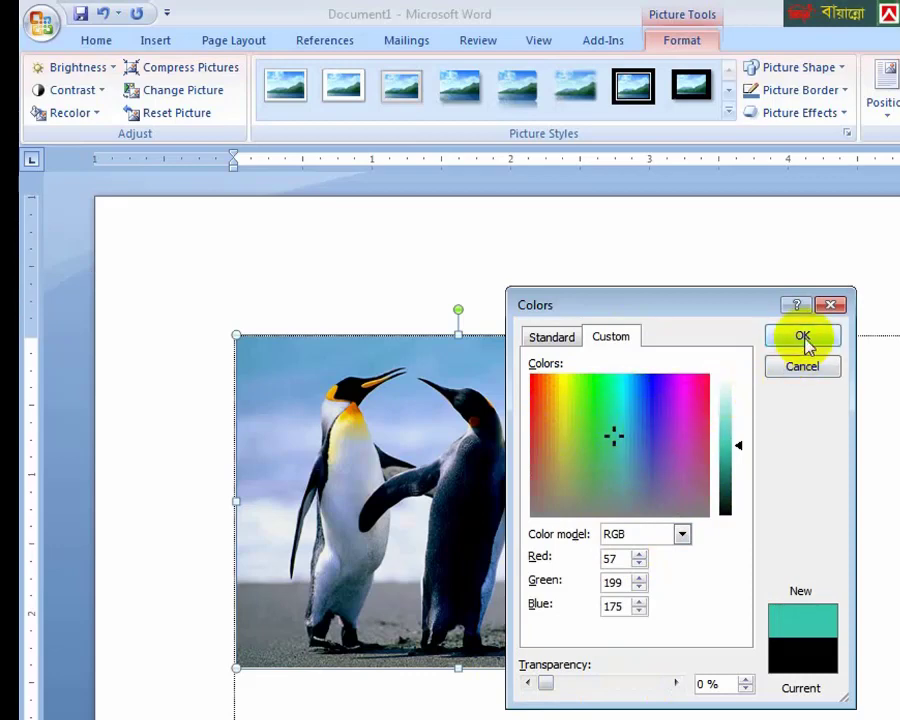
left_click(820, 370)
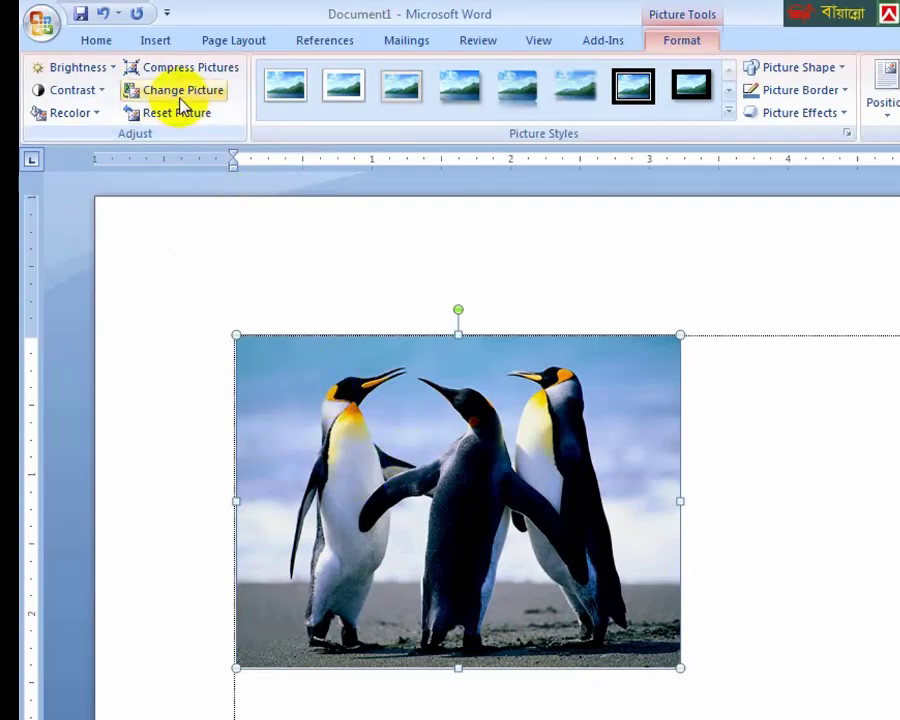
Step: Replace the penguins photo with the Hydrangeas sample picture using Change Picture
left_click(158, 95)
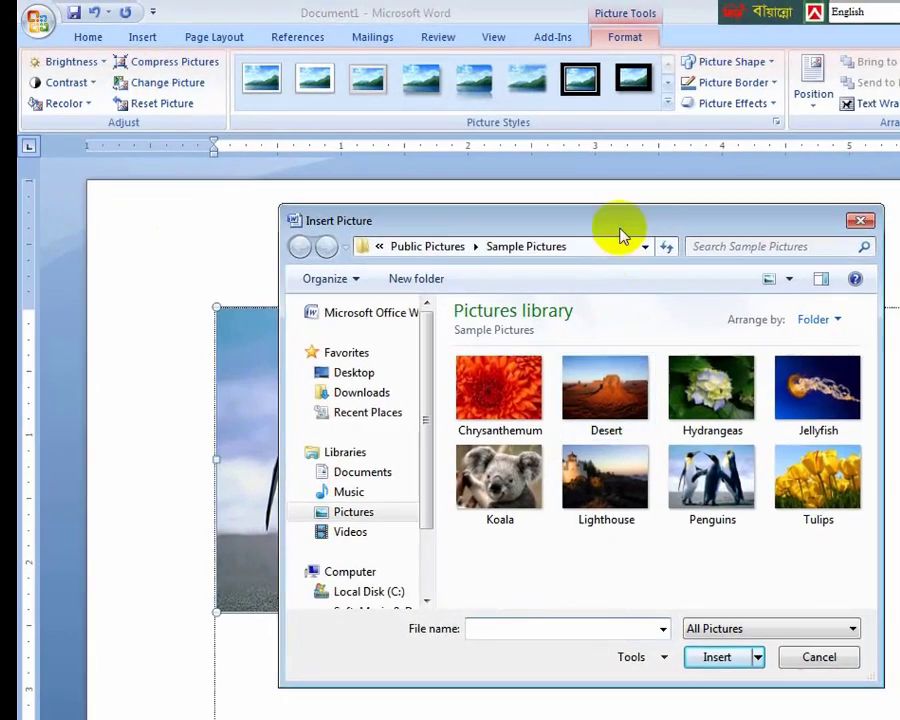
left_click_drag(669, 246, 808, 290)
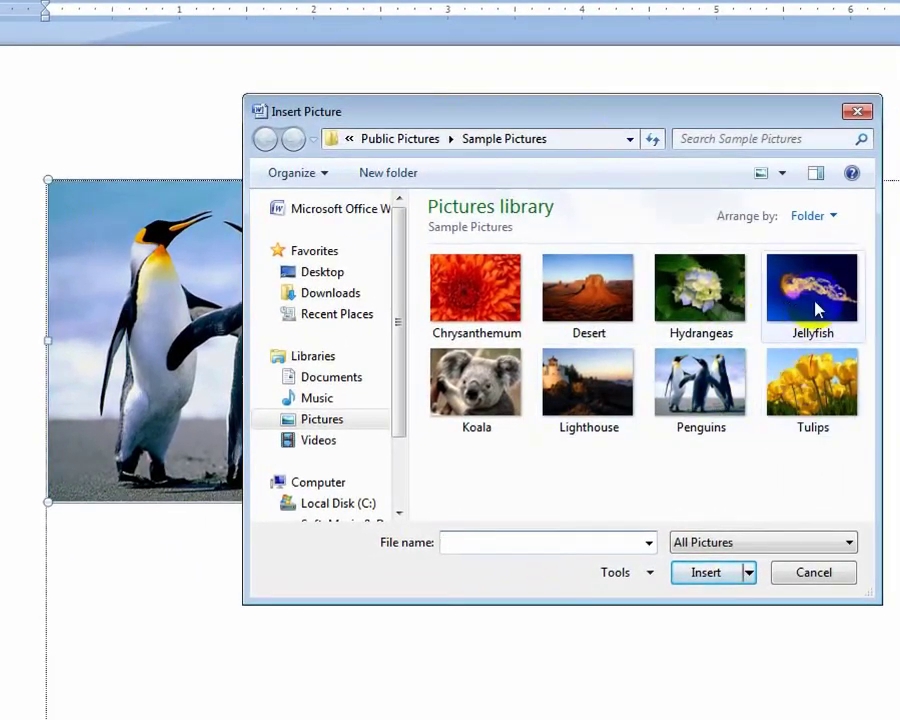
left_click(812, 300)
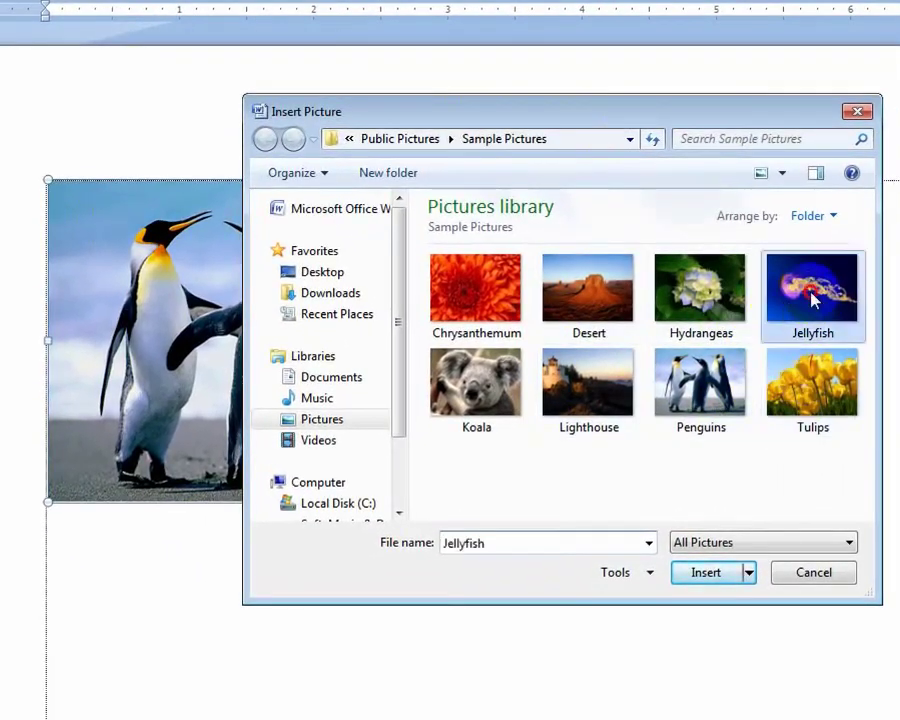
left_click(705, 297)
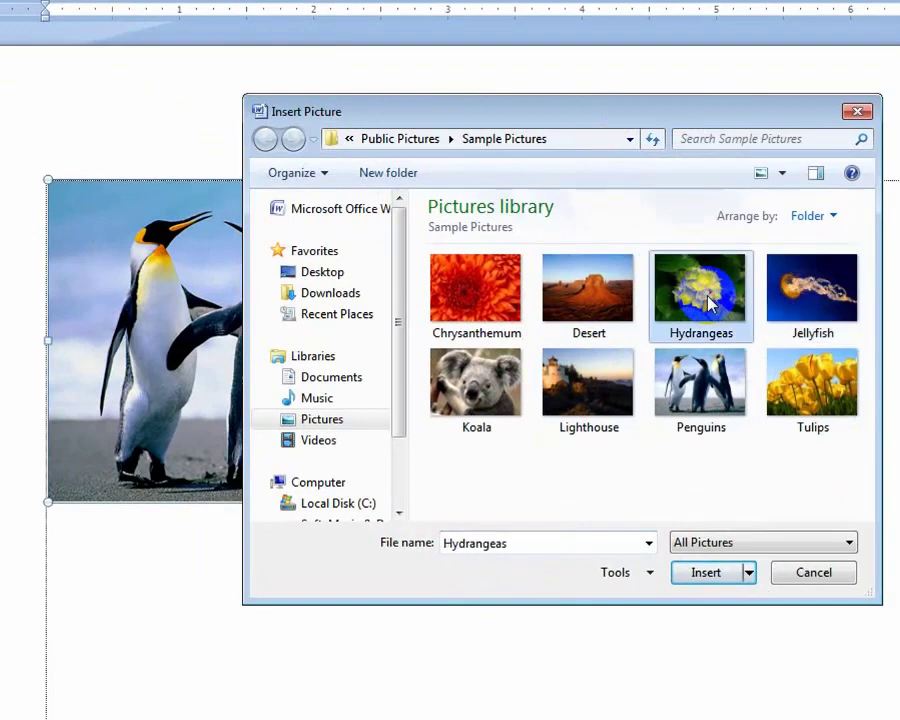
left_click(703, 578)
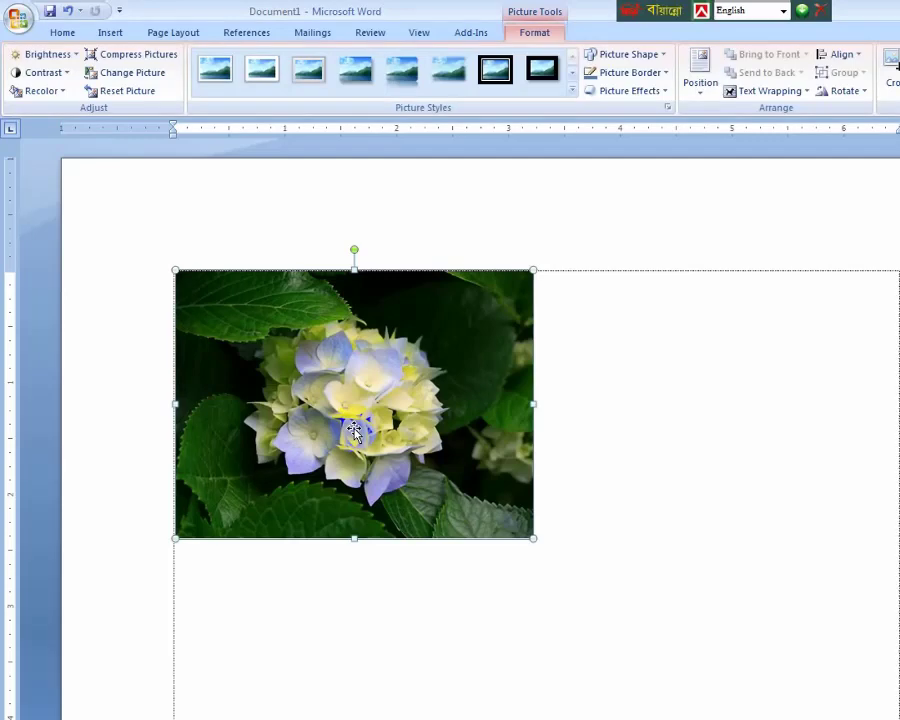
left_click_drag(229, 329, 242, 283)
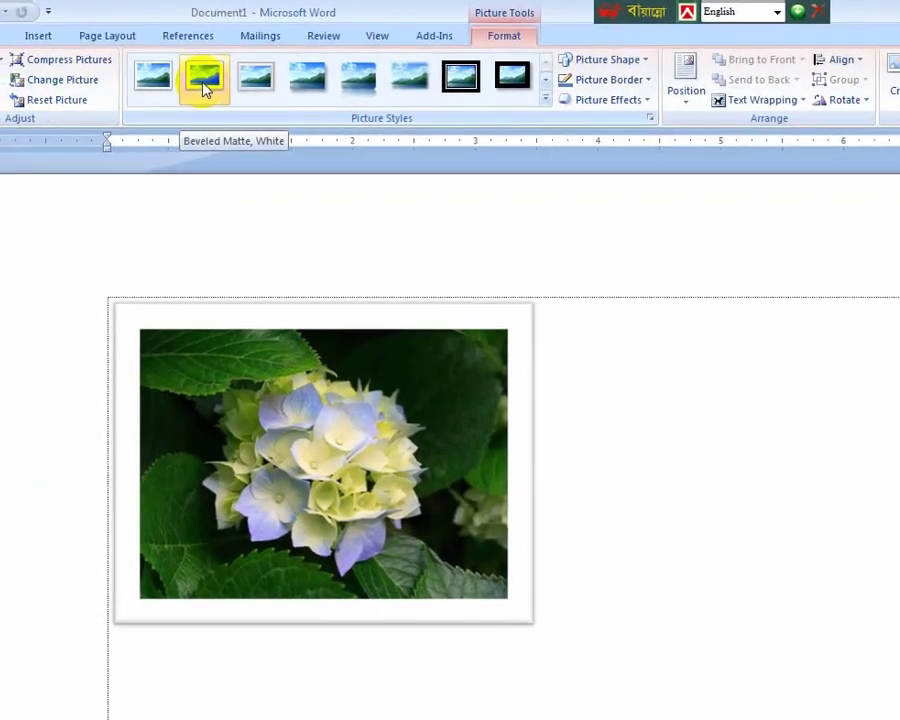
Step: Try the Beveled Matte White, Double Frame Black and beveled oval styles on the hydrangea
left_click(155, 95)
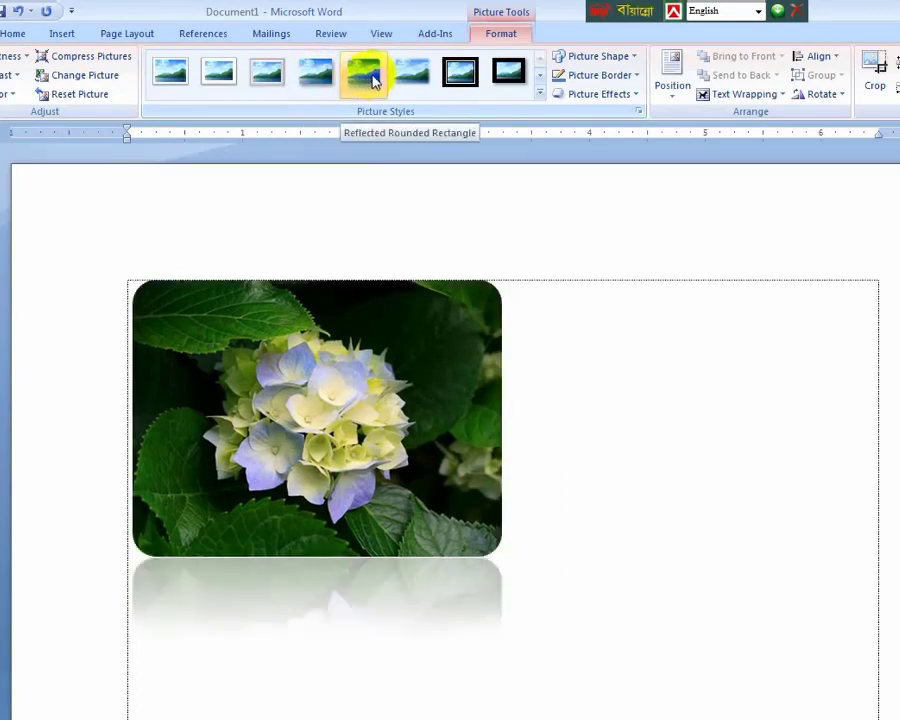
left_click(416, 78)
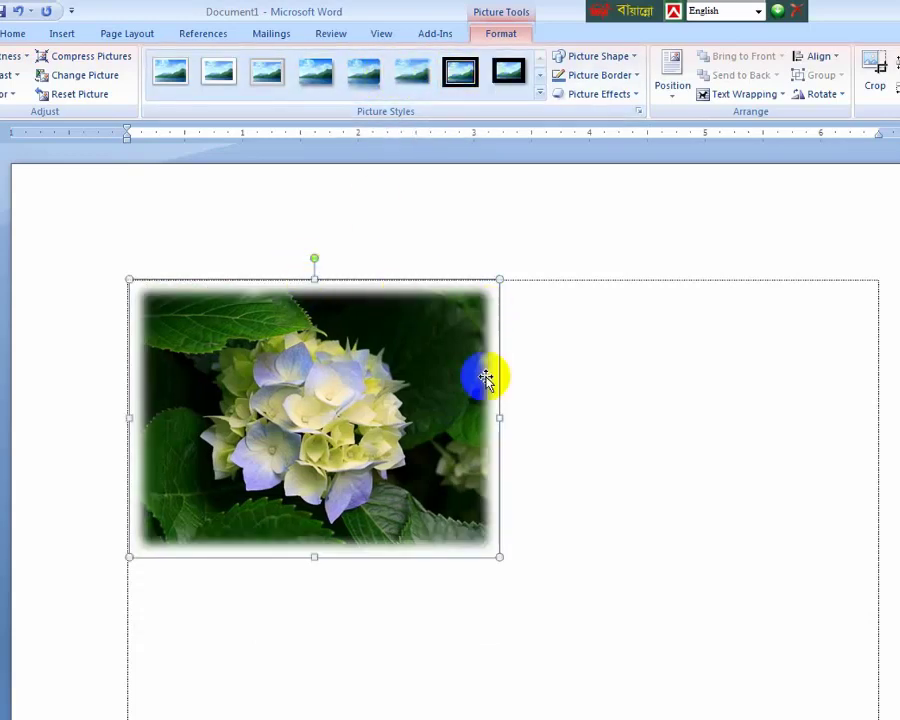
left_click(463, 86)
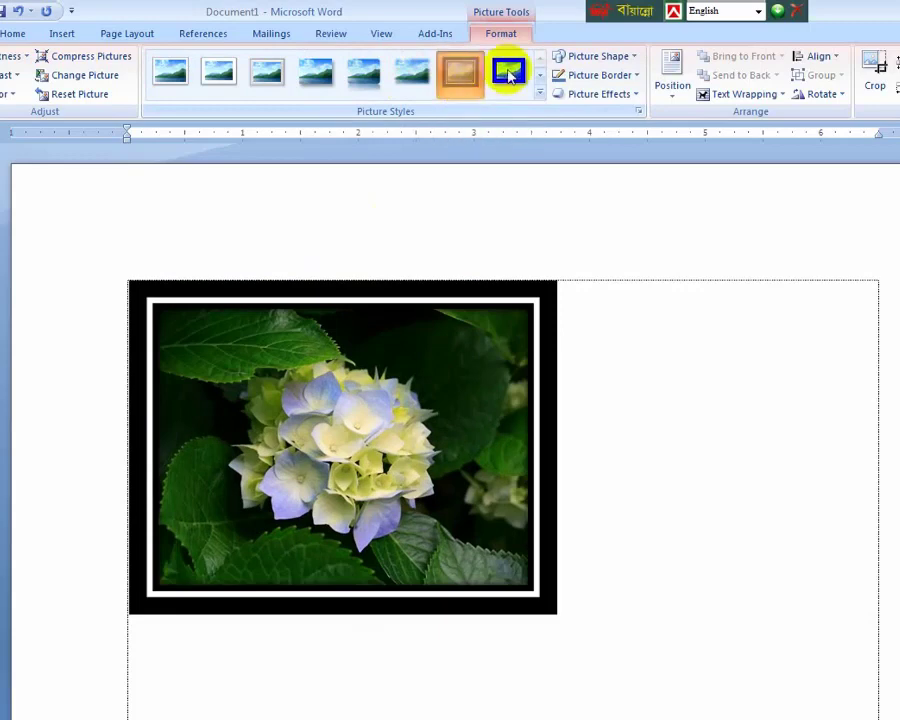
left_click(540, 75)
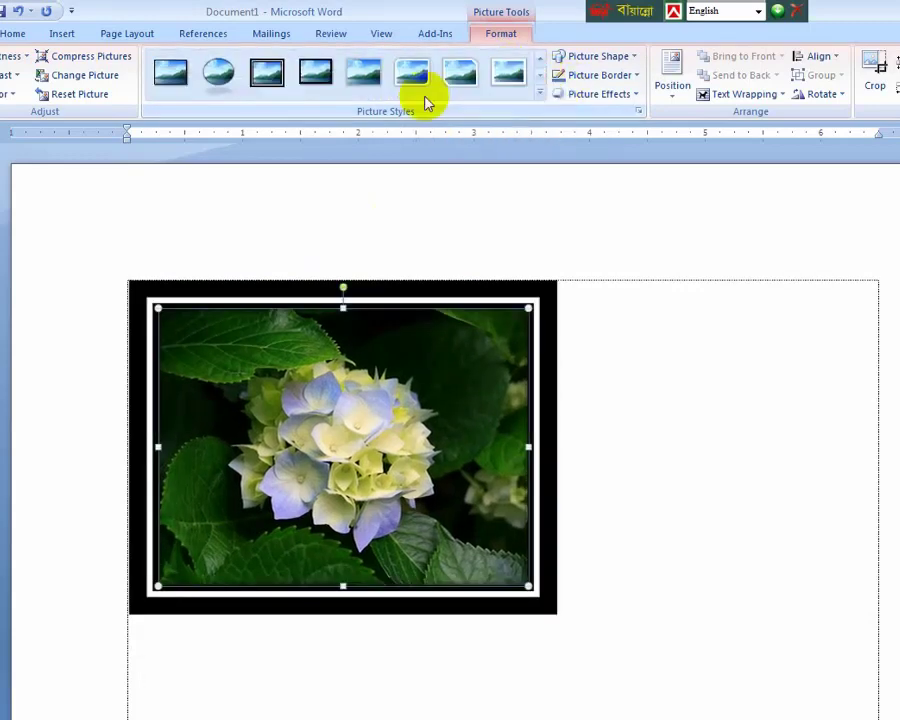
left_click(222, 74)
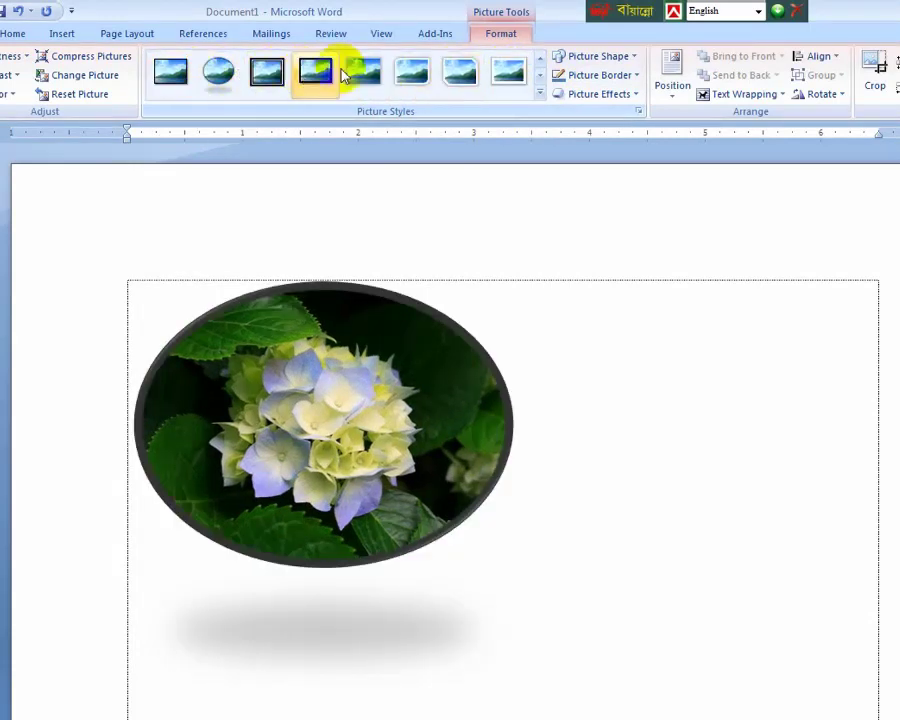
Step: Apply the Metal Oval style from the full Picture Styles gallery
left_click(540, 76)
left_click(540, 77)
left_click(538, 93)
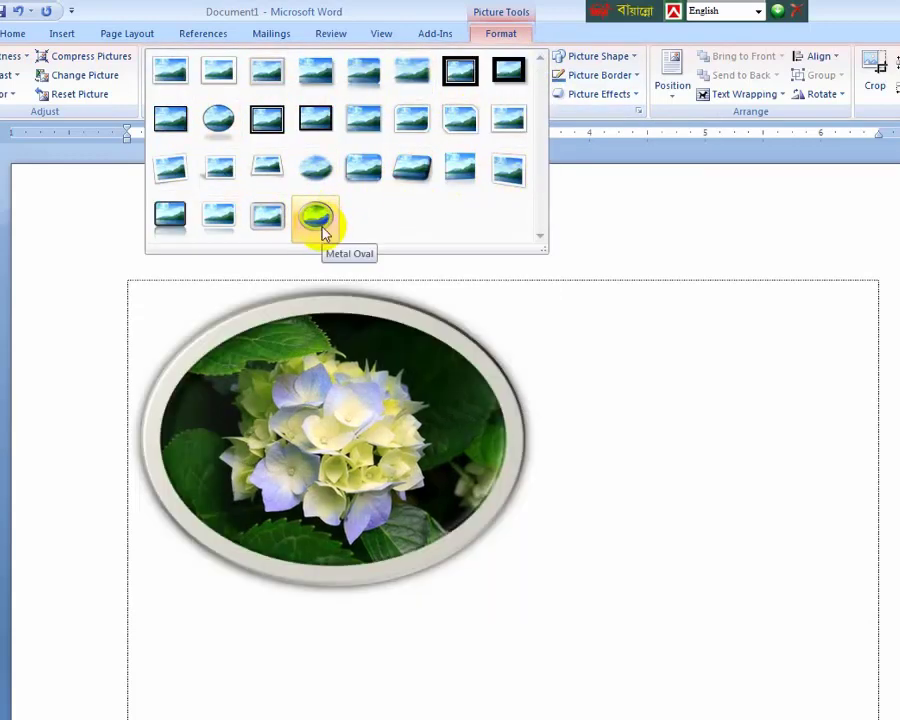
left_click(320, 230)
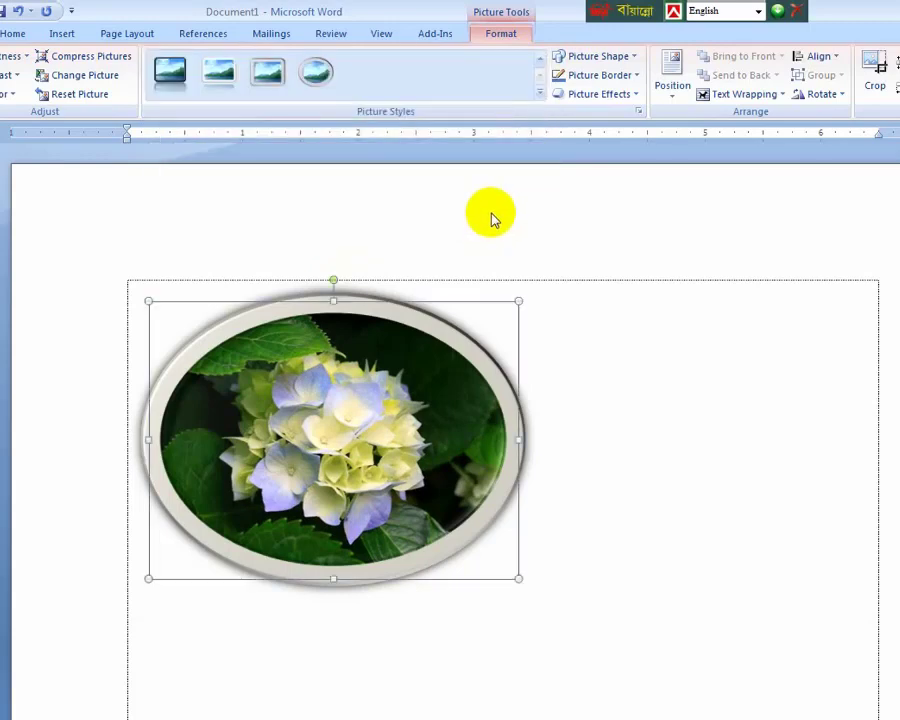
Step: Reshape the picture into a horizontal cylinder, then into a Quad Arrow block shape
left_click(590, 57)
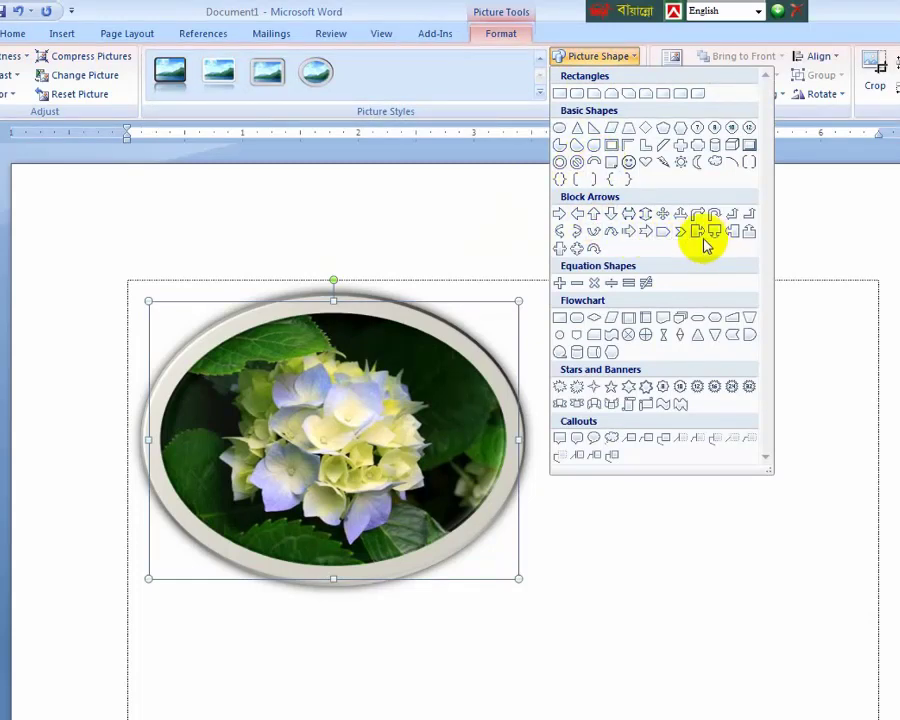
left_click(596, 353)
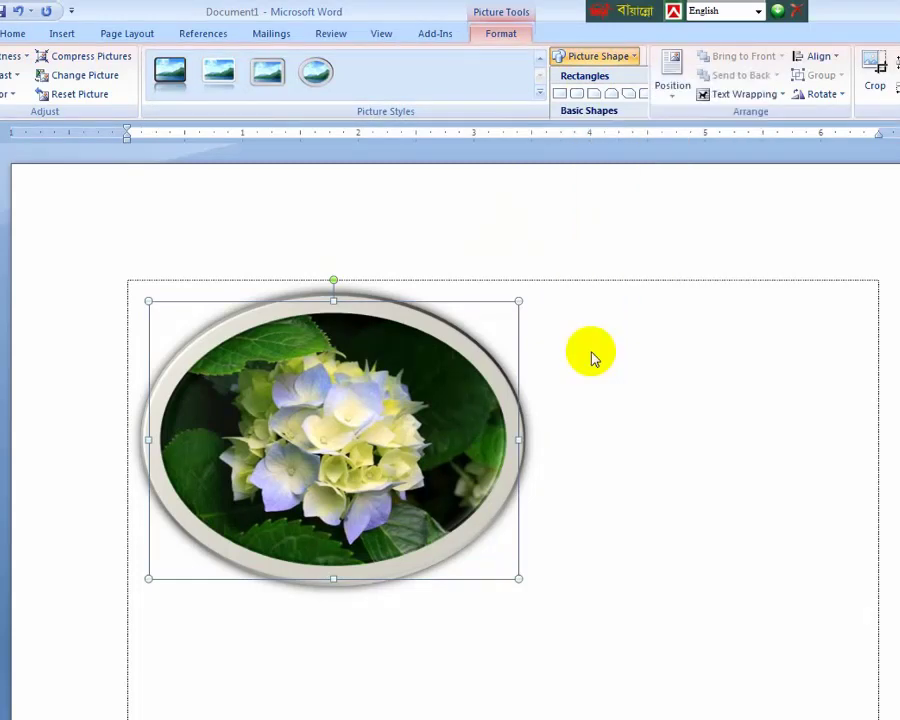
left_click(605, 56)
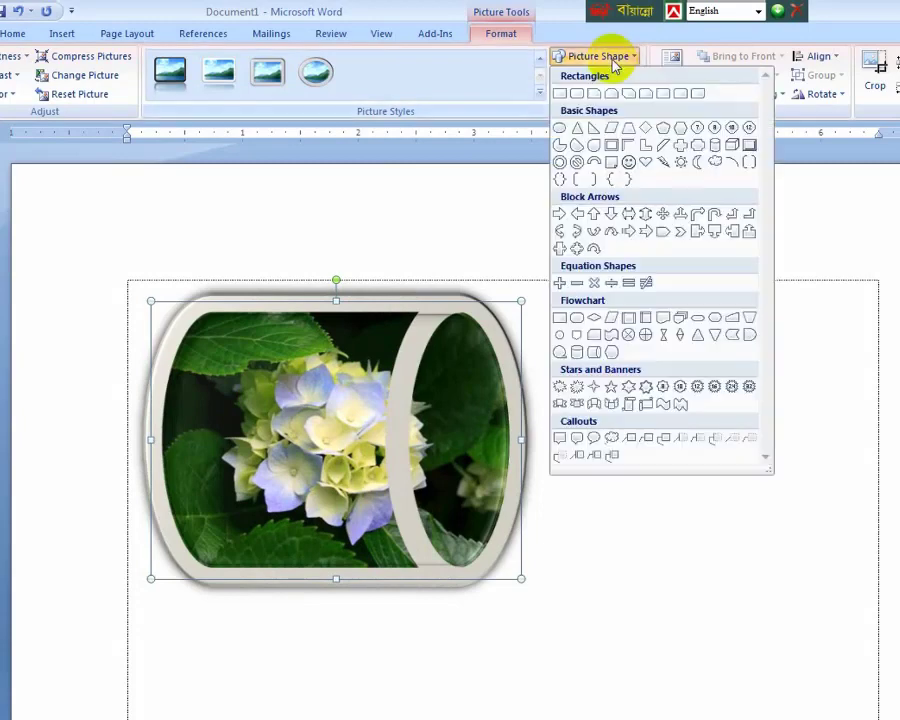
left_click(577, 252)
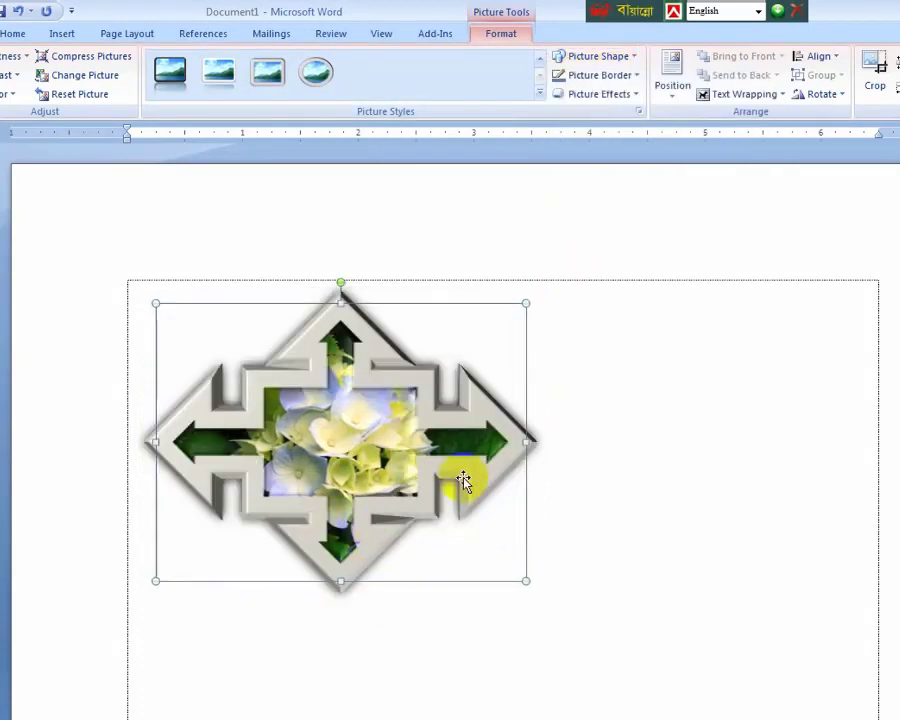
left_click(631, 60)
left_click(622, 60)
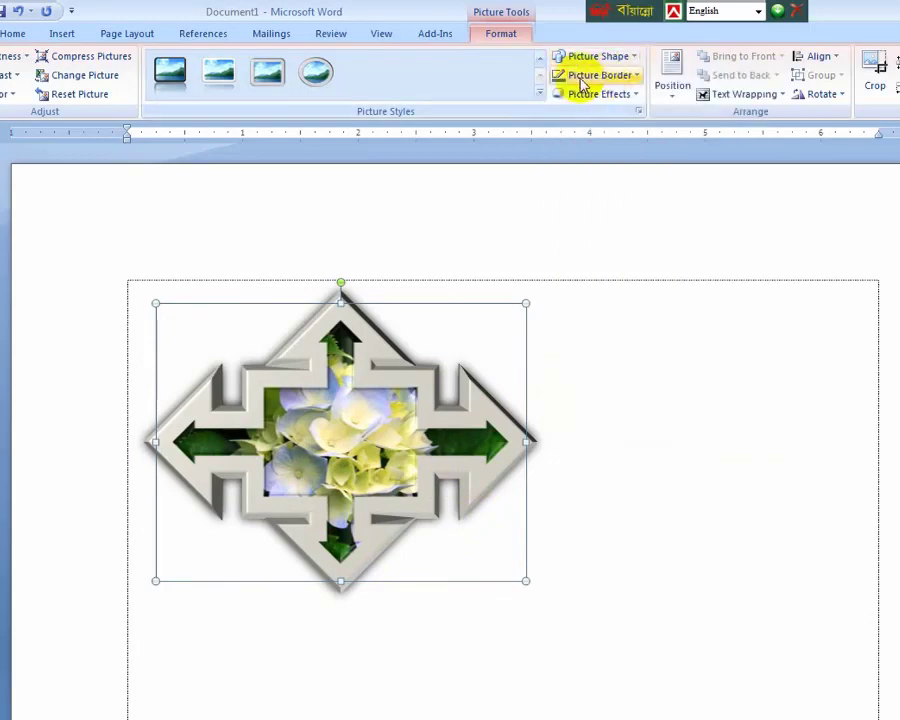
left_click(583, 80)
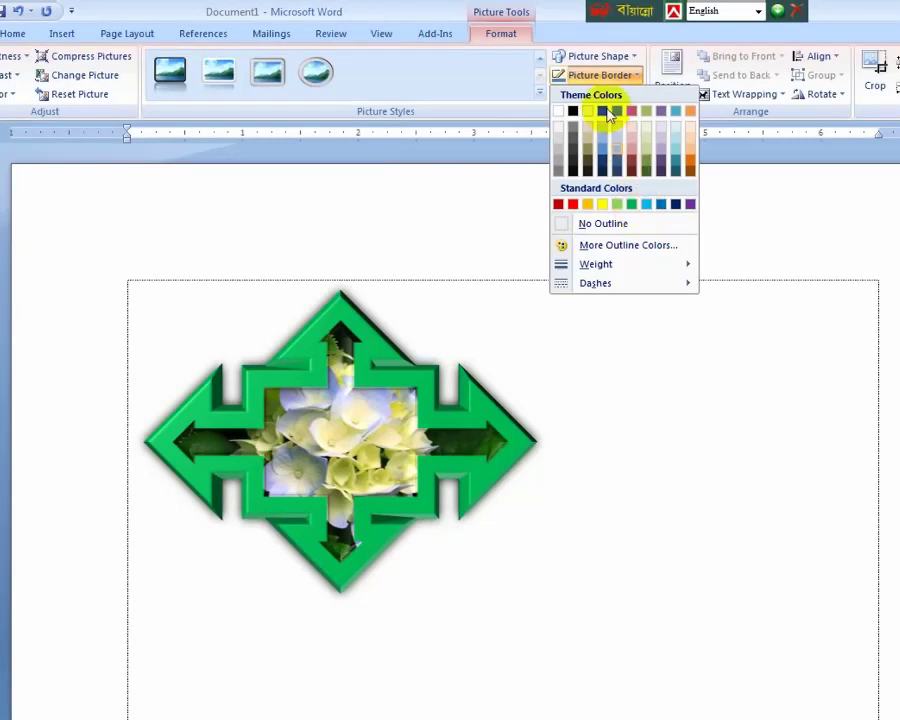
Step: Give the arrow-shaped picture a red outline and a bevel effect
left_click(574, 205)
left_click(594, 100)
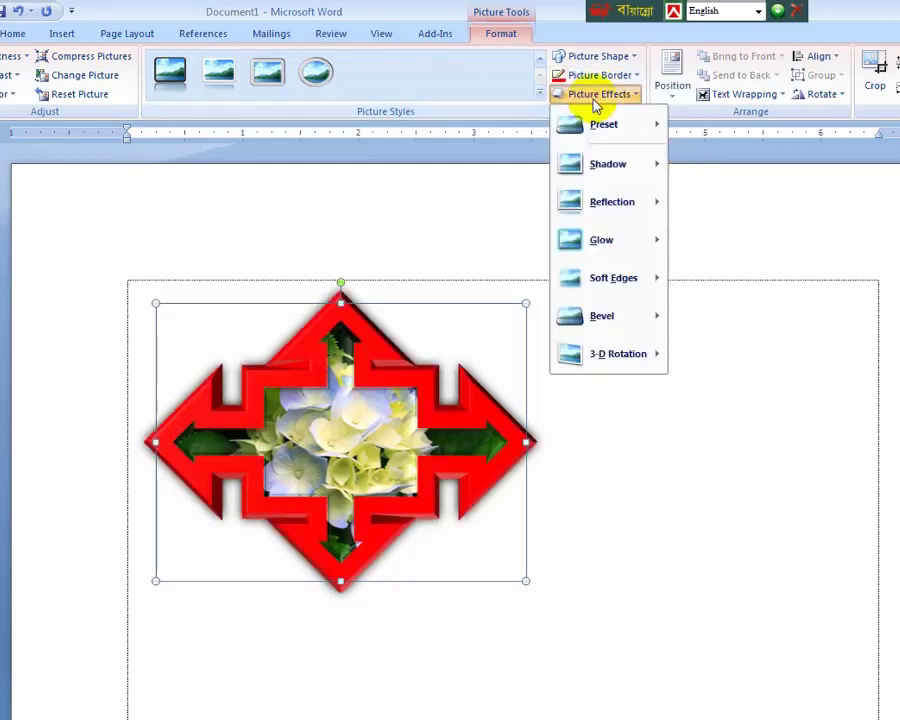
mouse_move(603, 126)
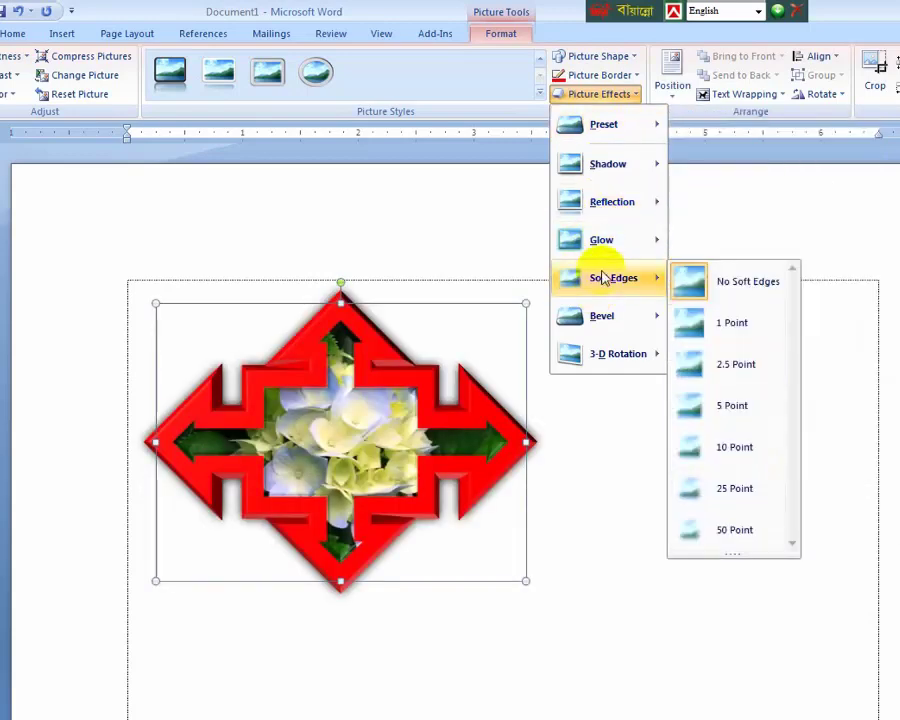
mouse_move(608, 322)
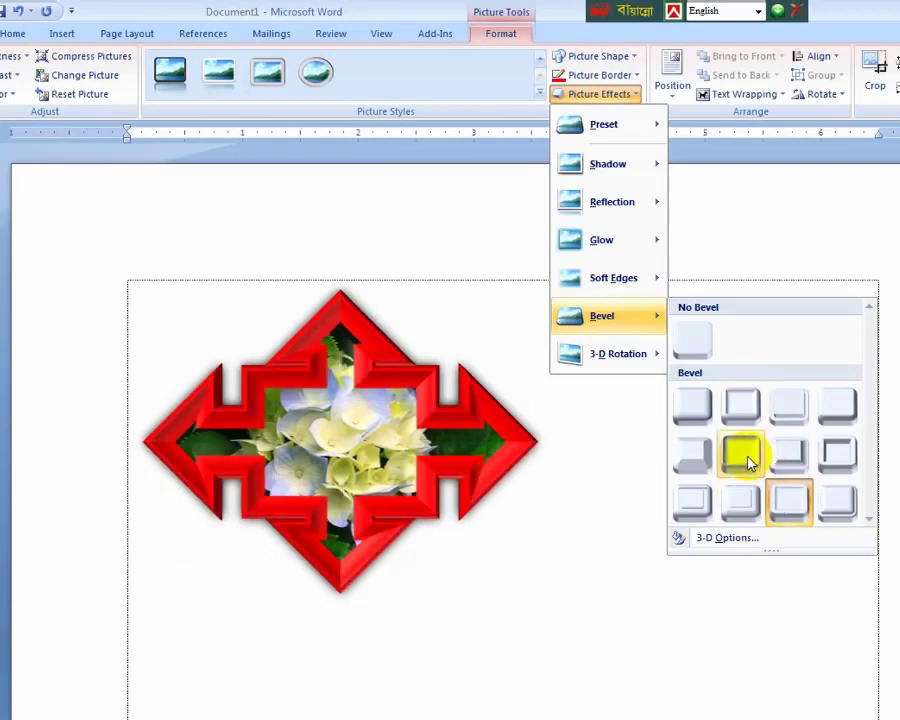
left_click(745, 459)
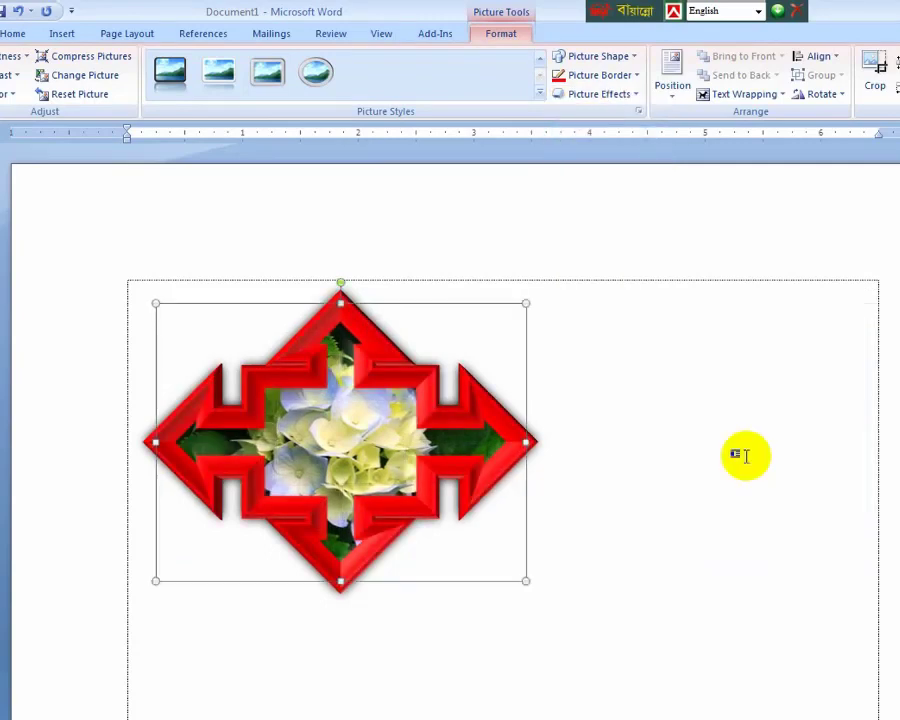
Step: Browse the 3-D Rotation effects without applying one
left_click(601, 96)
mouse_move(645, 358)
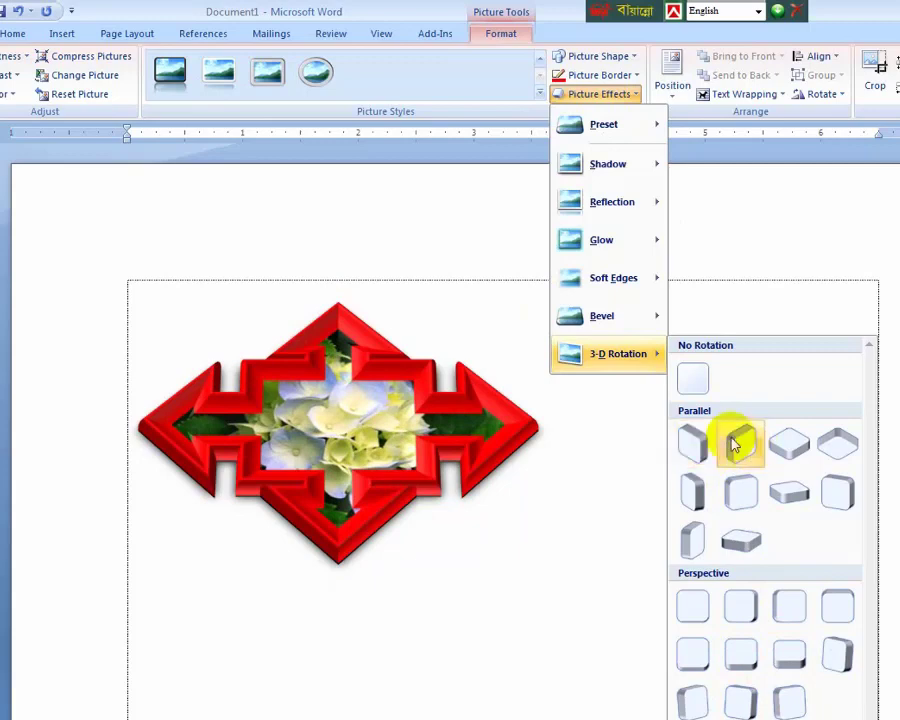
left_click(594, 95)
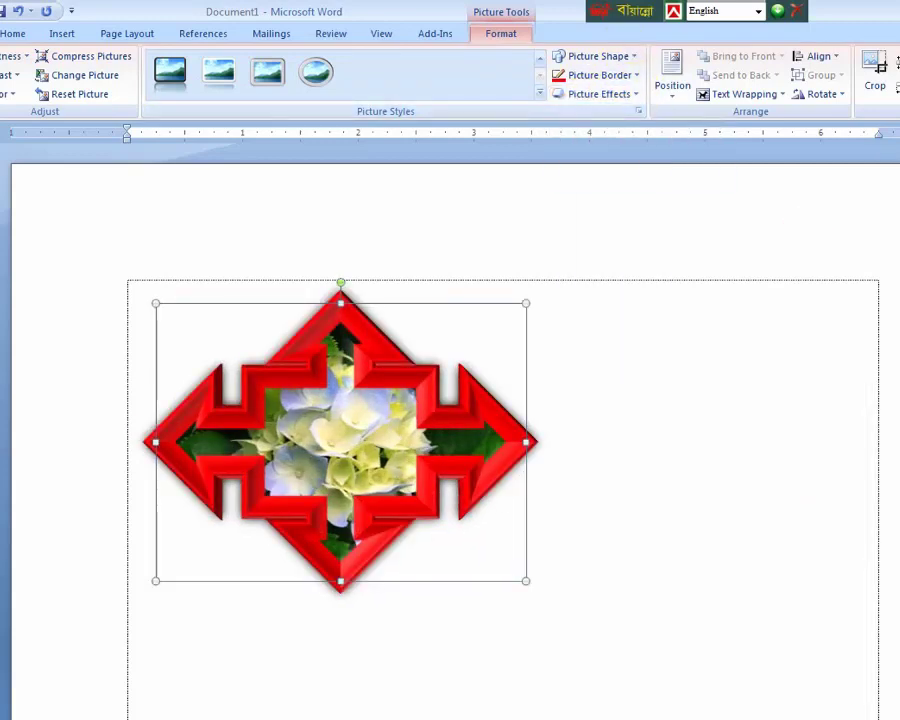
Step: Position the picture at Top Center of the page
scroll(450, 440, "down", 5)
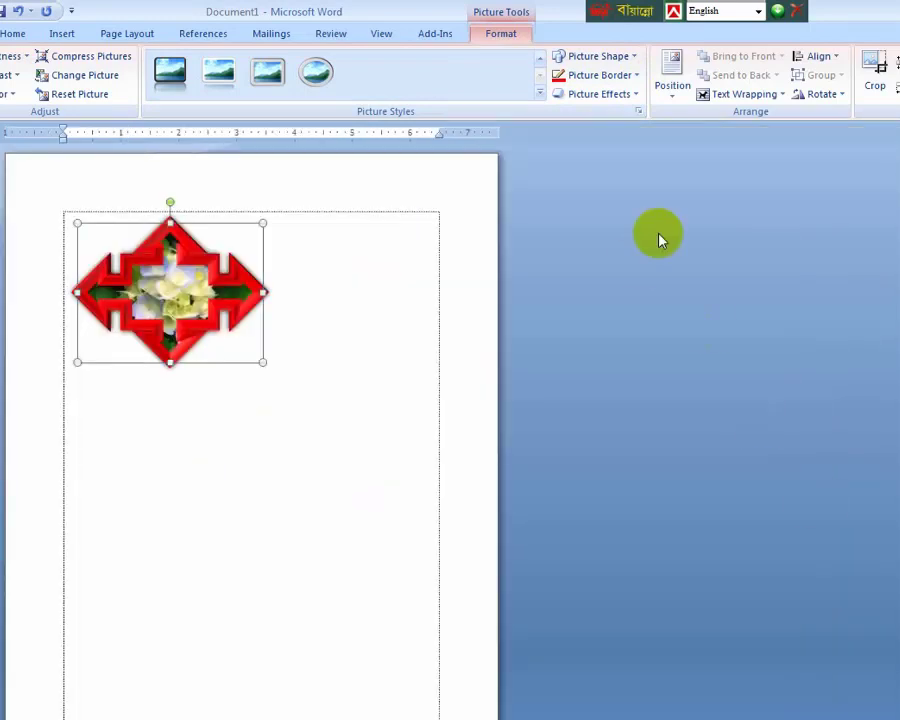
left_click(676, 88)
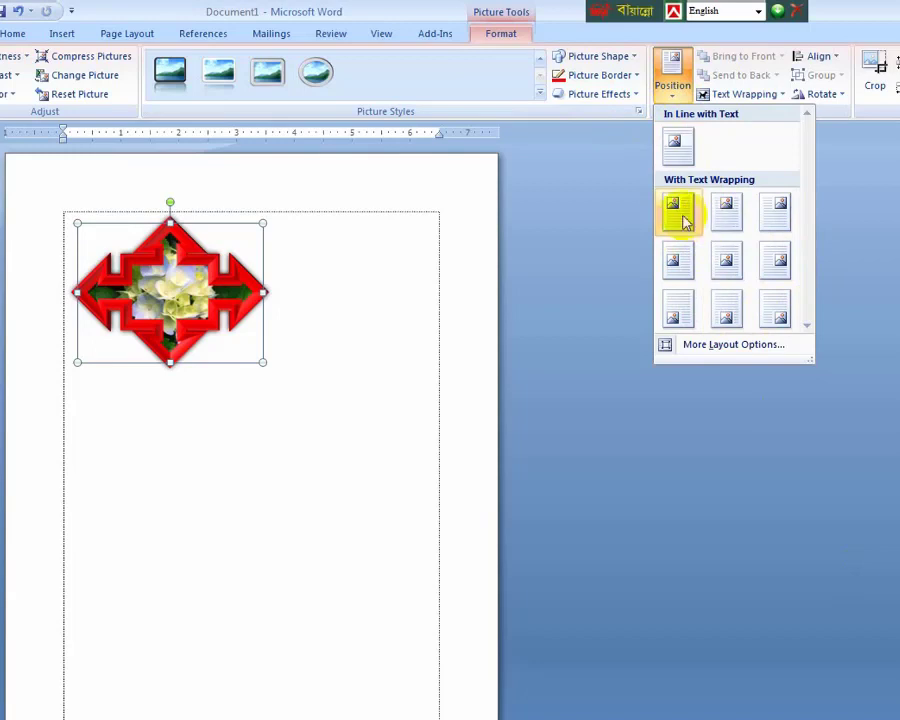
left_click(745, 214)
left_click(680, 88)
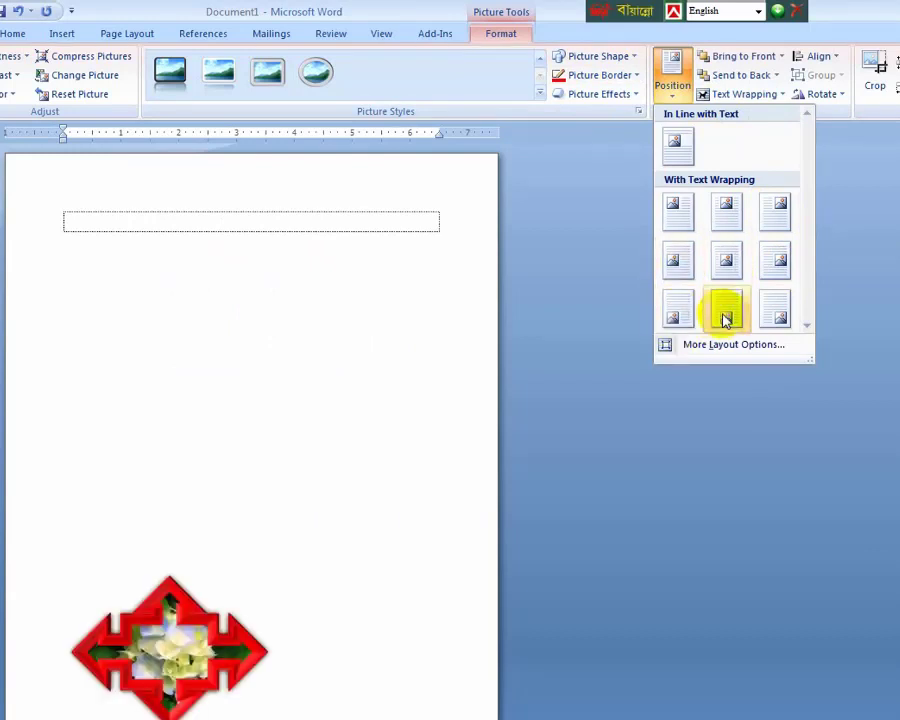
left_click(675, 89)
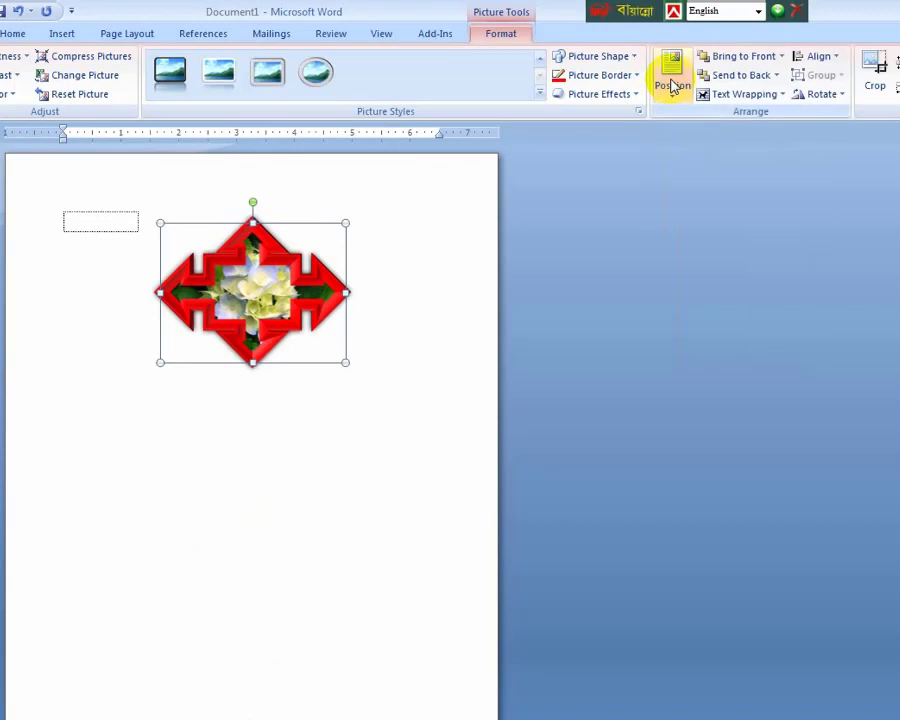
Step: Drag the floating picture to sit centred just below the empty first line
left_click(742, 95)
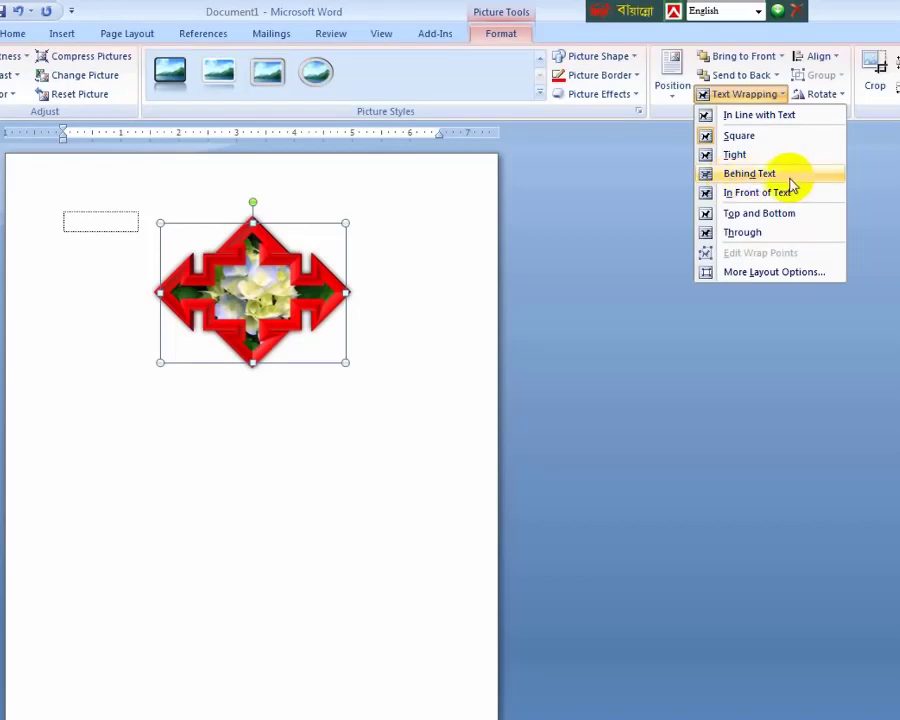
left_click(272, 280)
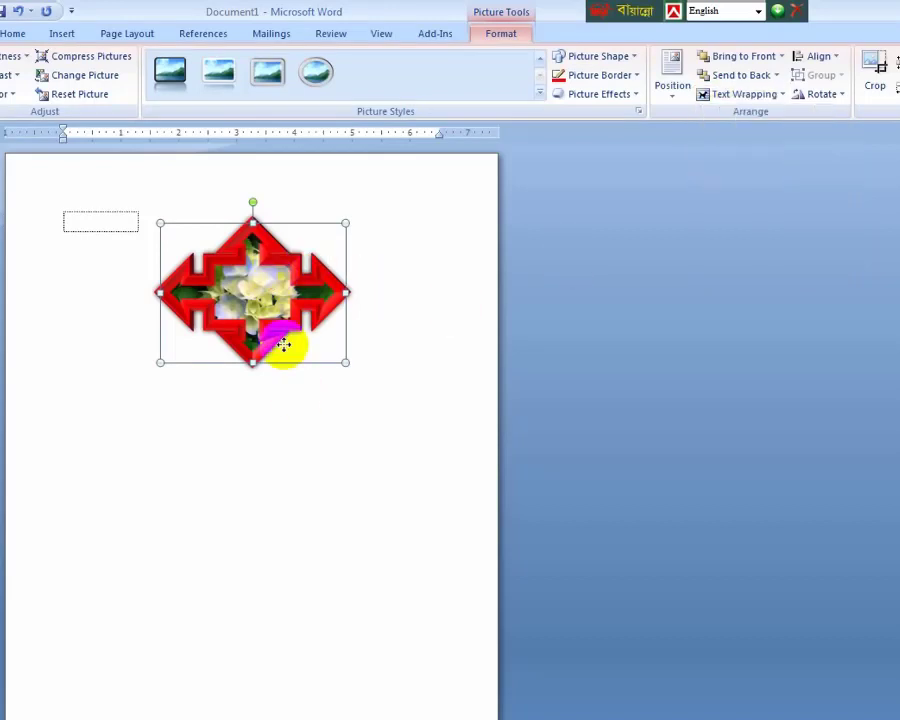
left_click_drag(266, 294, 400, 370)
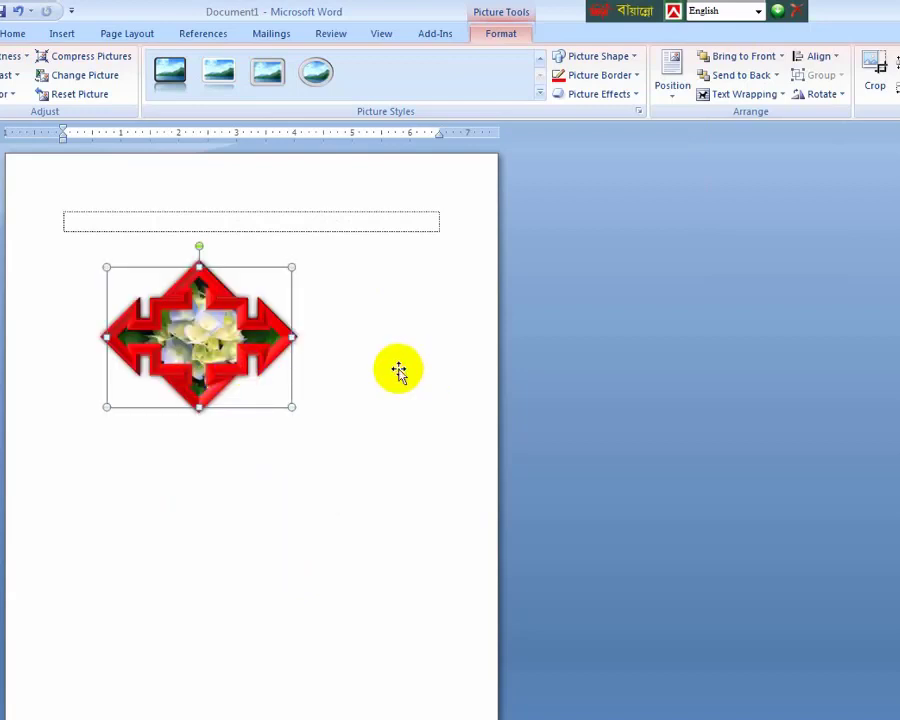
left_click_drag(228, 347, 232, 340)
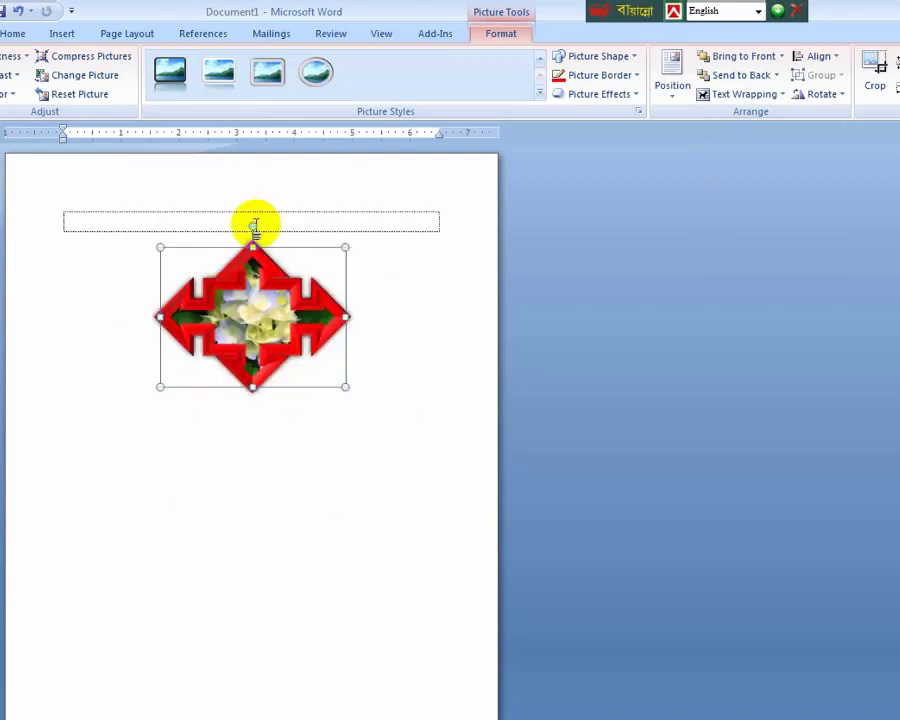
Step: Type a long run of h's in the top line, then move the picture above the text
left_click(312, 221)
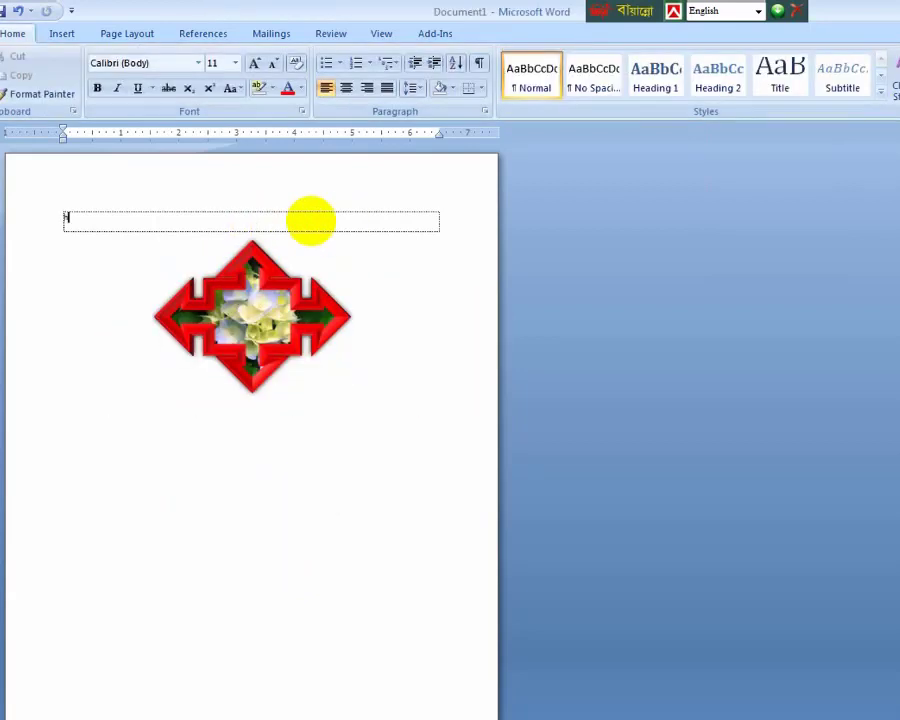
type("hhhhhhhhhhhhhhhhhhhhhhhhhhhhhhhhhhhhhhhhhhhhhhhhhhhhhhhh")
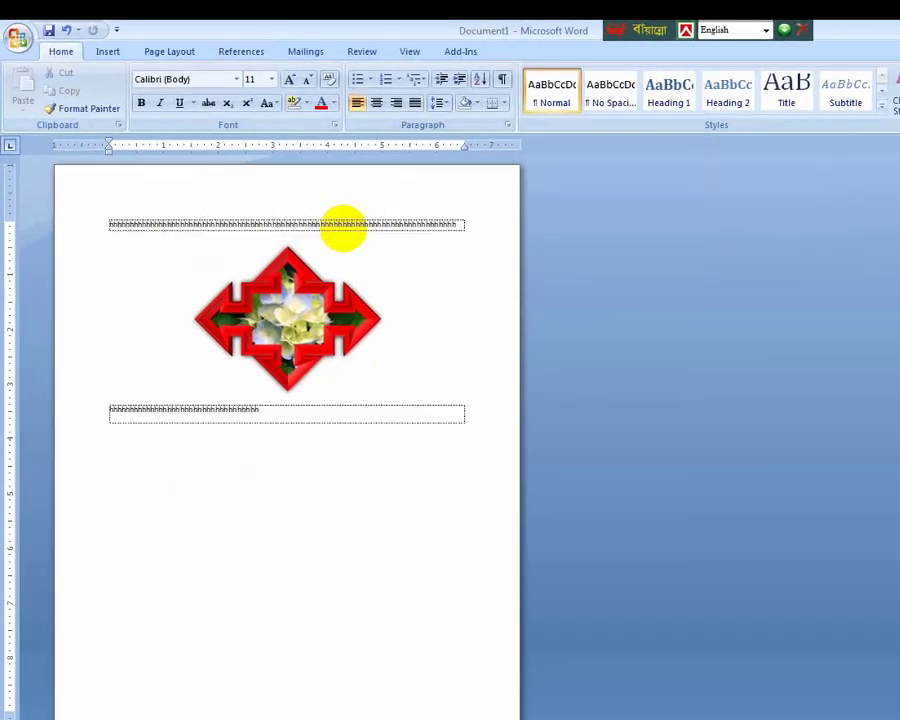
type("hhhhhhhhhhhhhhhhhhhhhhhhhhhhhhhhhhhhhh")
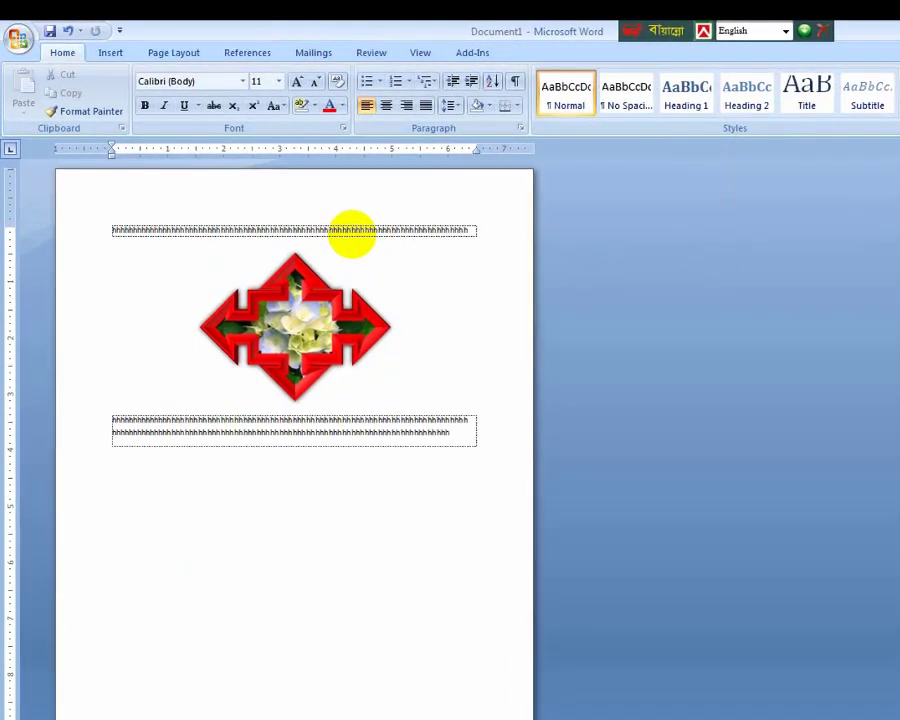
left_click_drag(331, 341, 297, 305)
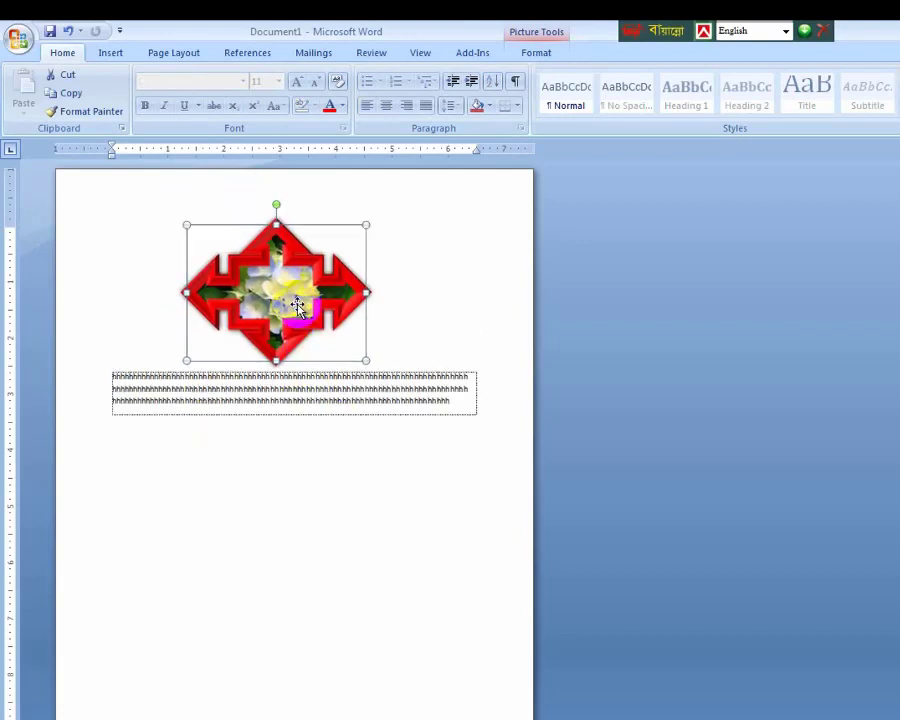
Step: Set the picture's wrapping to Behind Text and drag it below the three lines of h letters
left_click(545, 56)
left_click(755, 112)
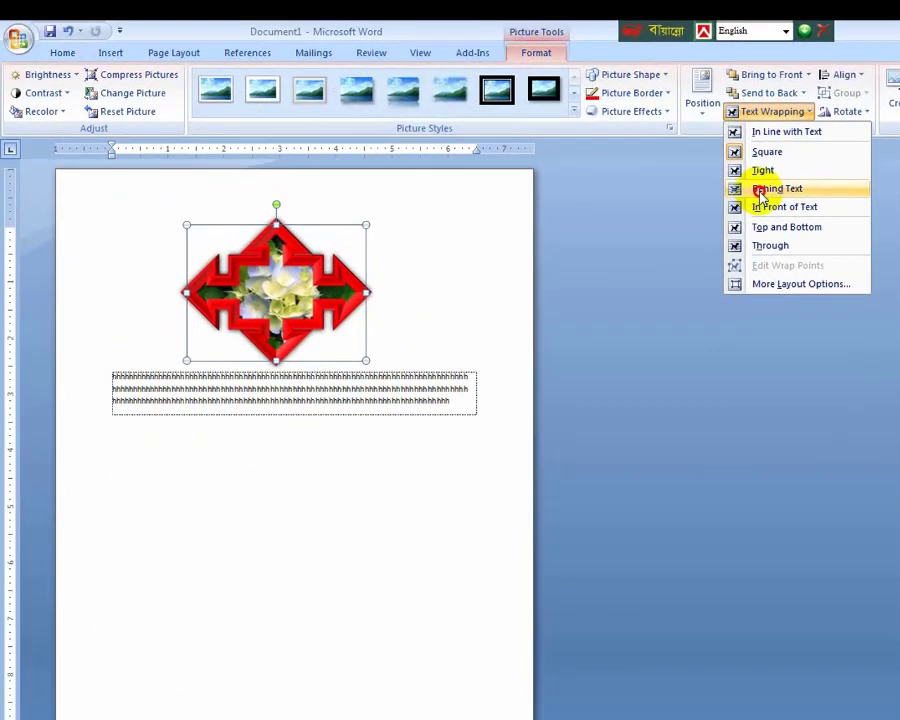
left_click(762, 190)
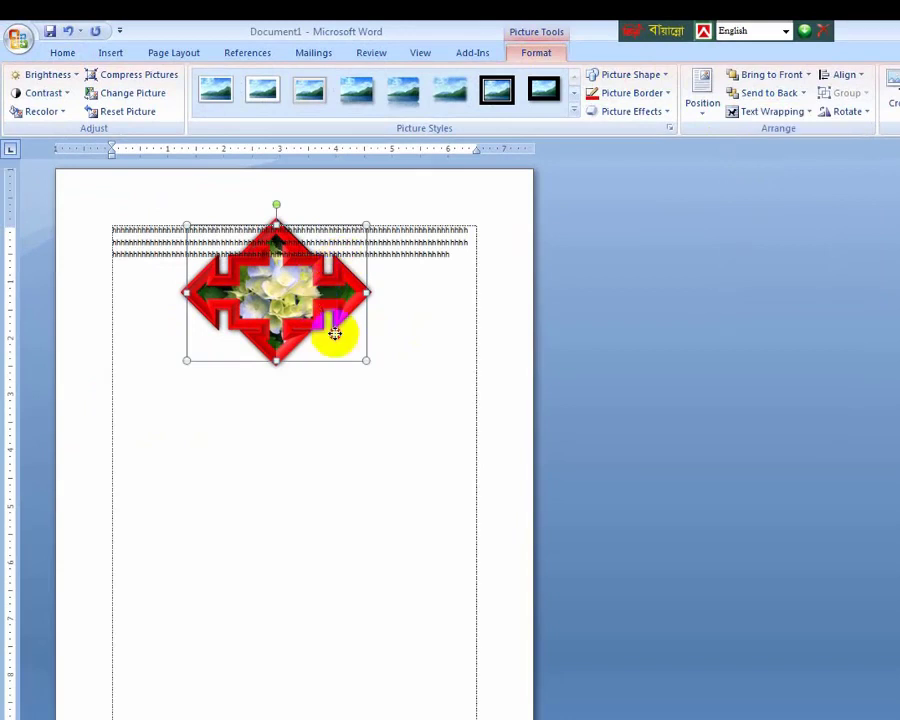
left_click_drag(320, 318, 344, 362)
left_click_drag(427, 269, 256, 349)
left_click_drag(213, 272, 402, 358)
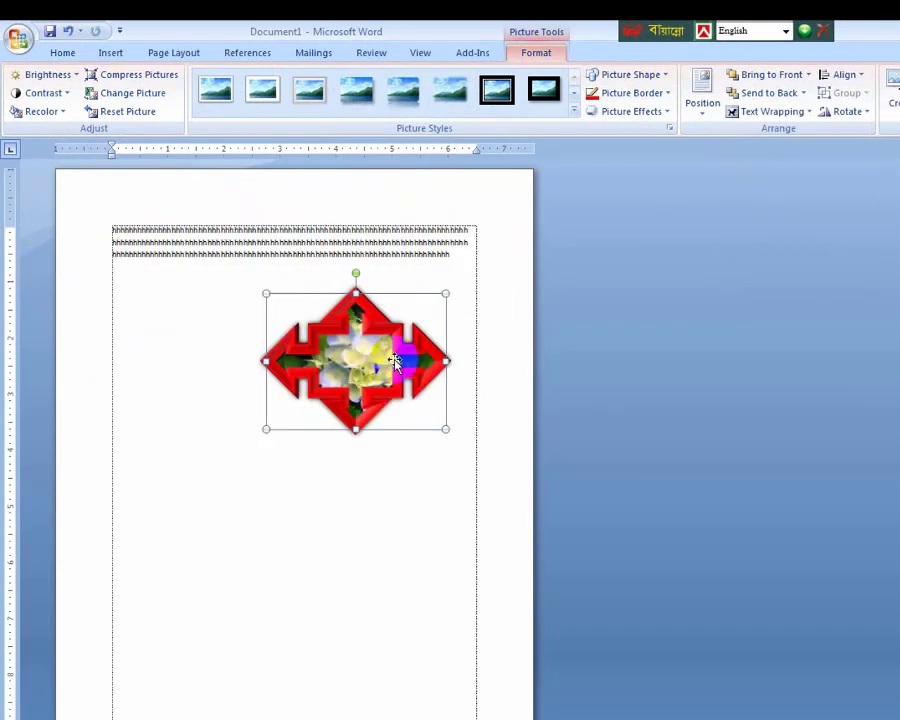
Step: Stretch the picture taller and wider to the left, then reapply Behind Text wrapping
left_click_drag(353, 430, 357, 514)
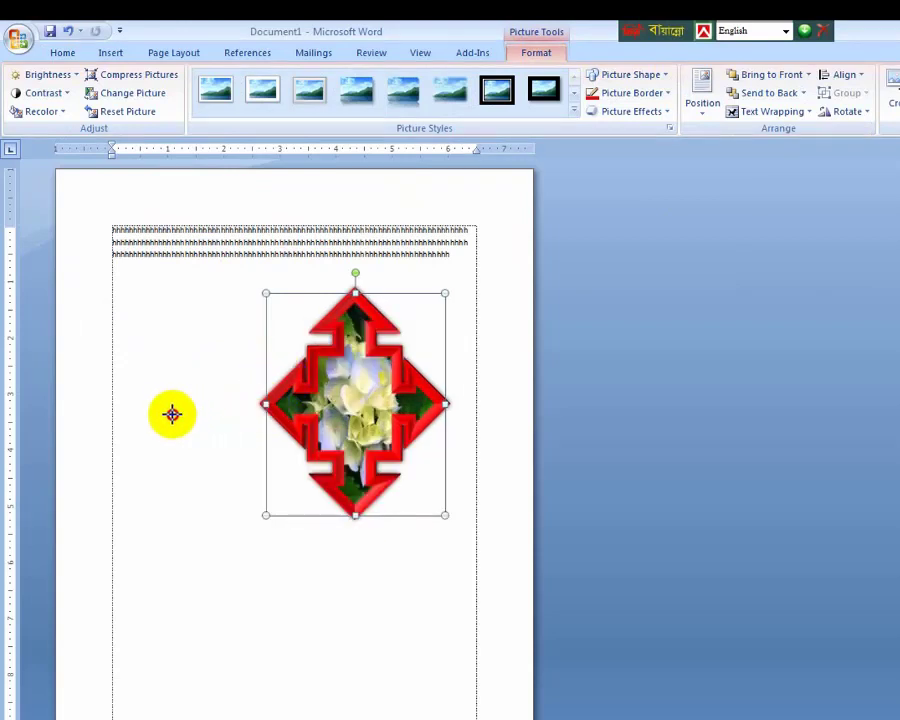
left_click_drag(196, 408, 160, 404)
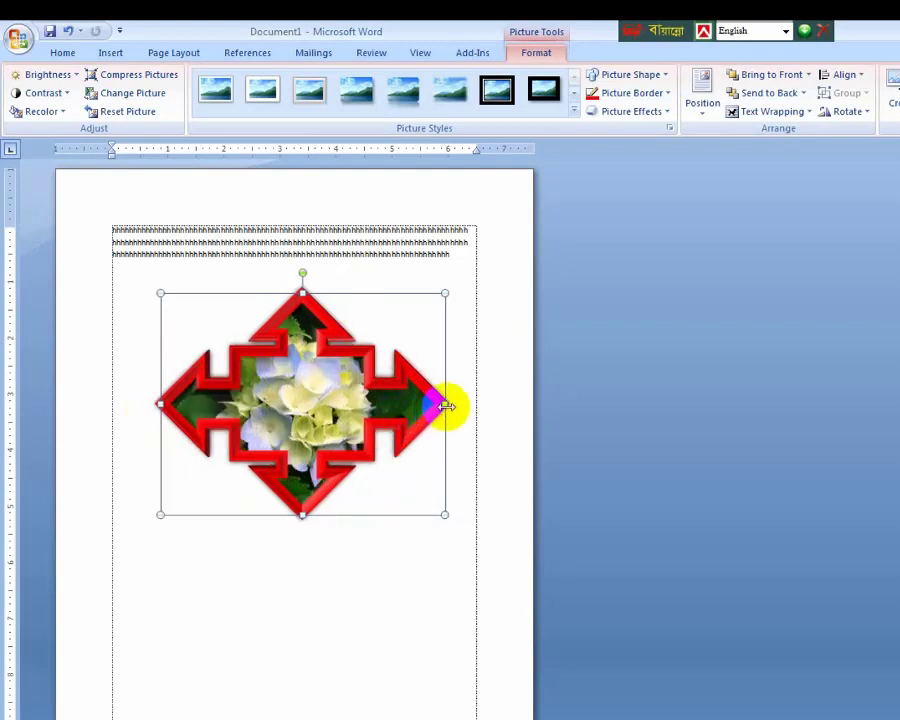
left_click(771, 112)
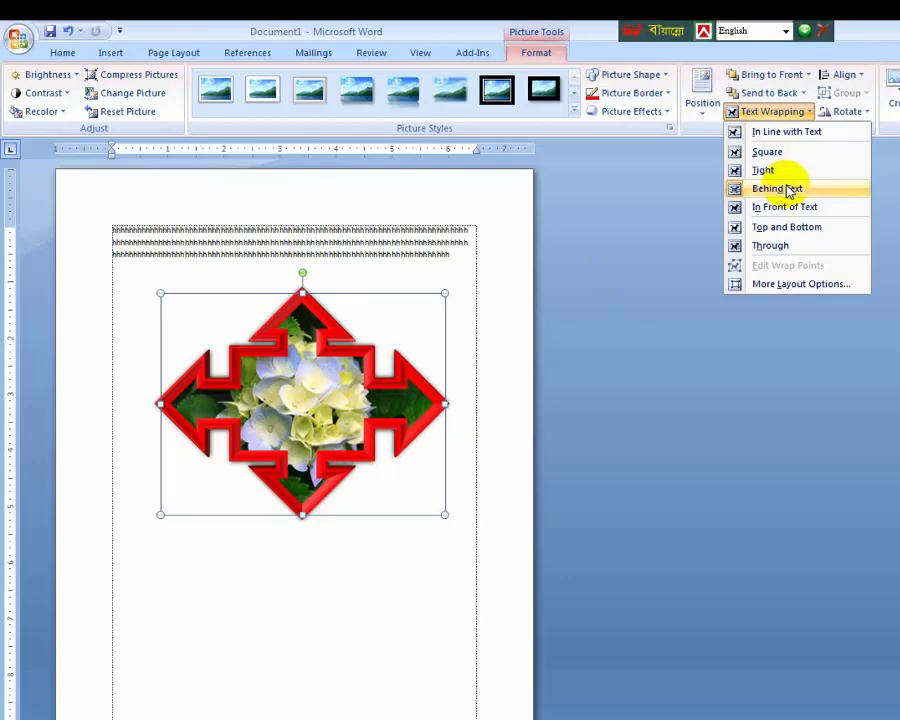
left_click(788, 189)
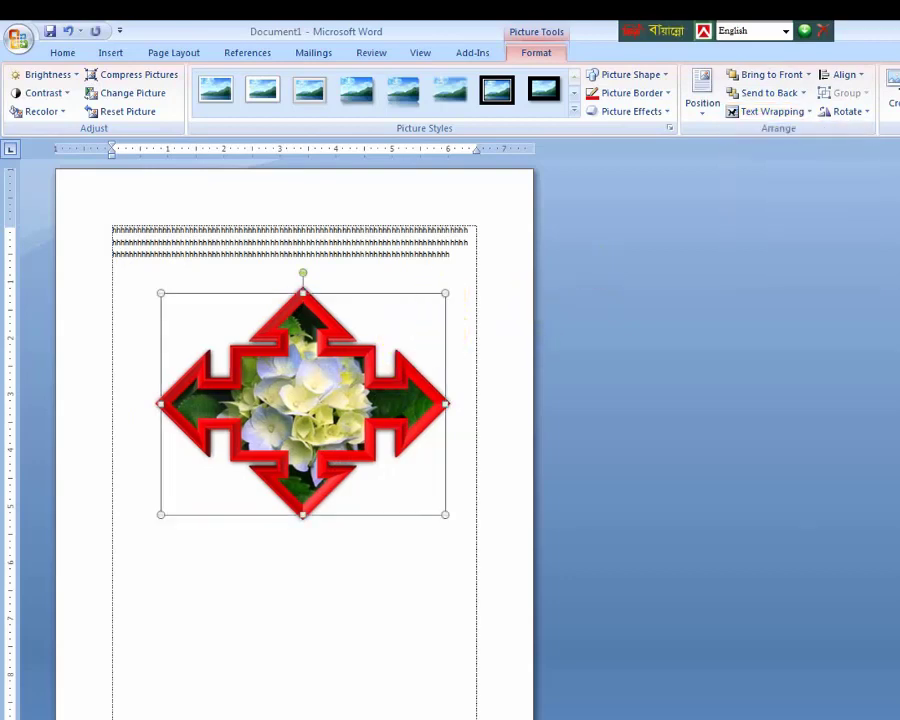
Step: Zoom in, close the Rotate options without rotating, and open the Picture Shape gallery
scroll(300, 400, "up", 2)
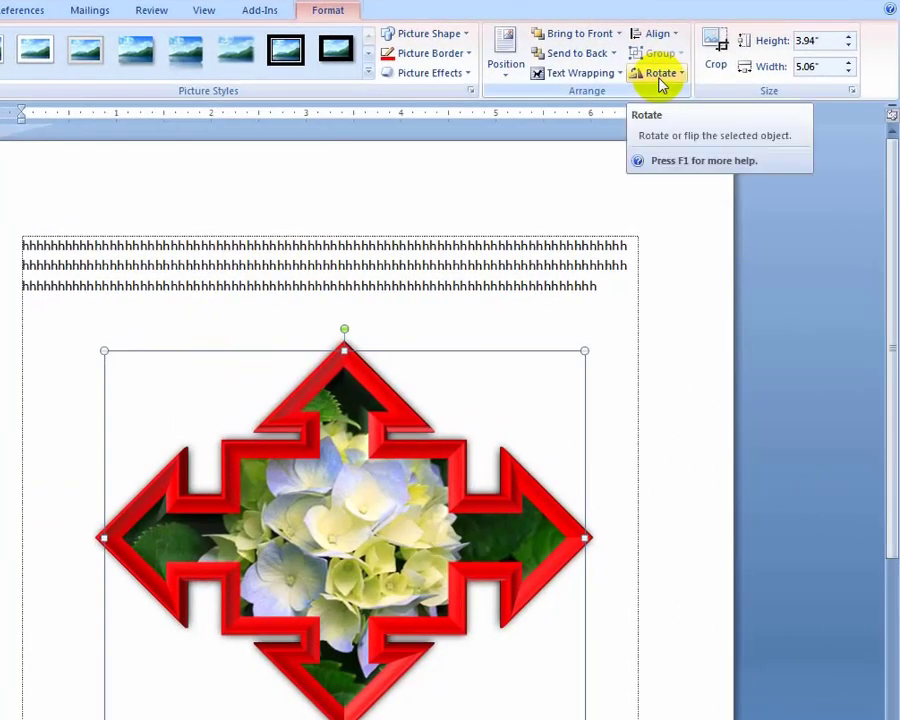
left_click(660, 75)
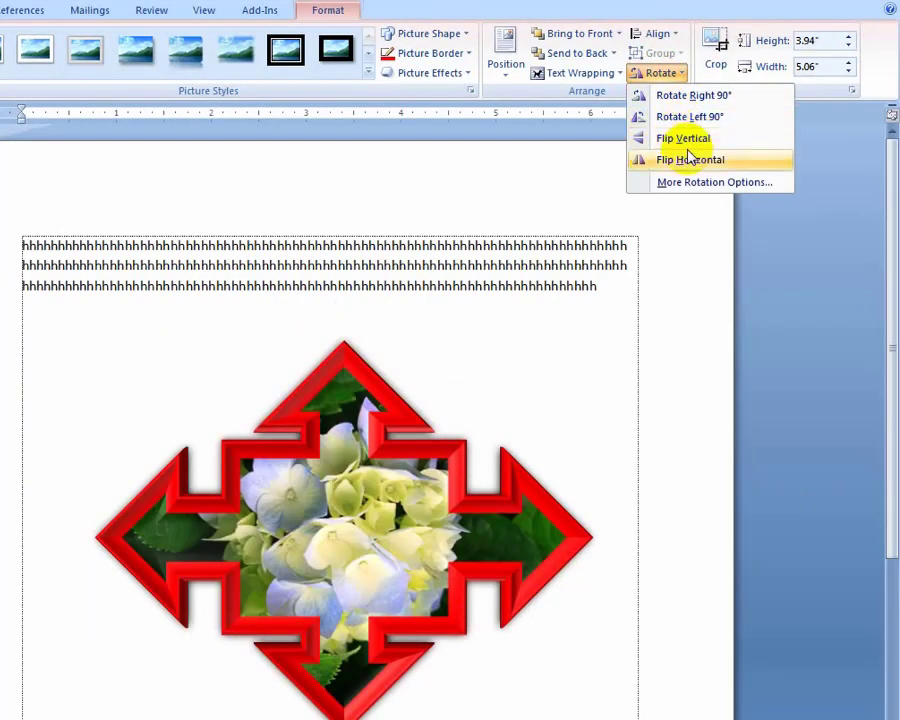
left_click(650, 74)
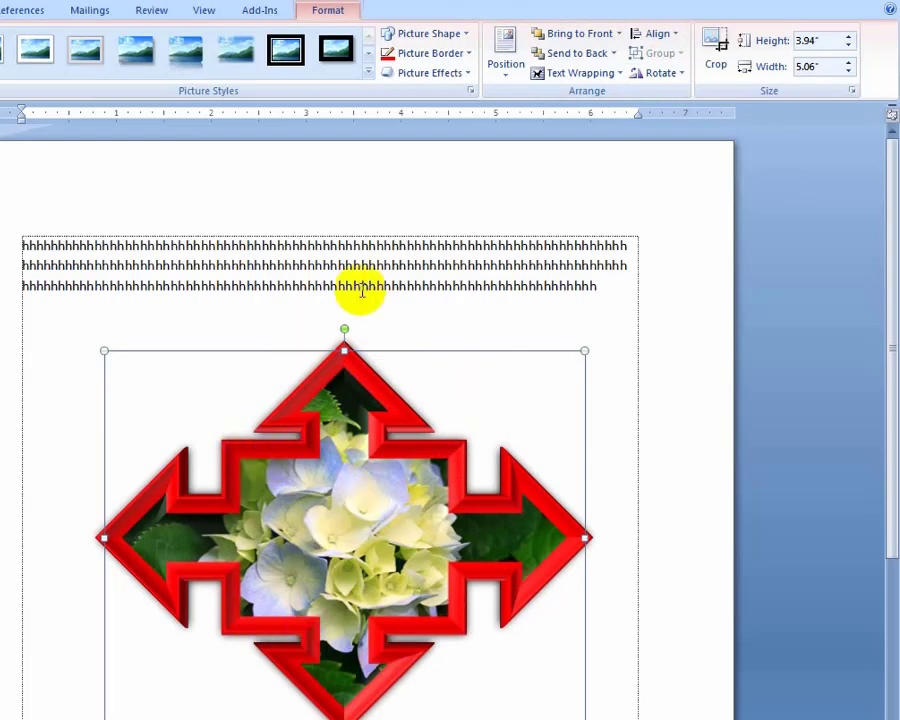
left_click(437, 34)
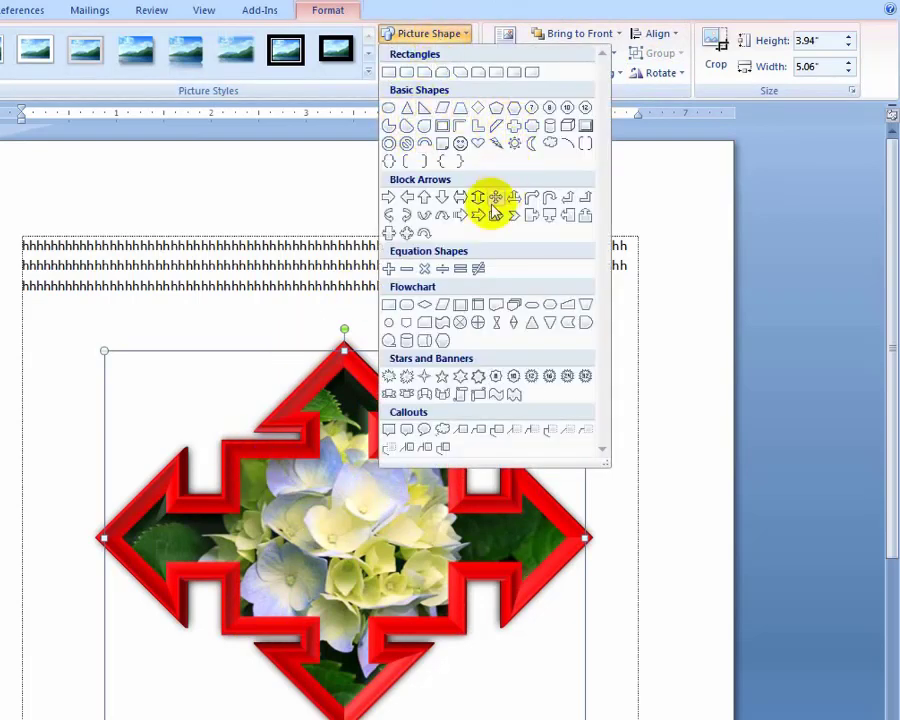
left_click(406, 72)
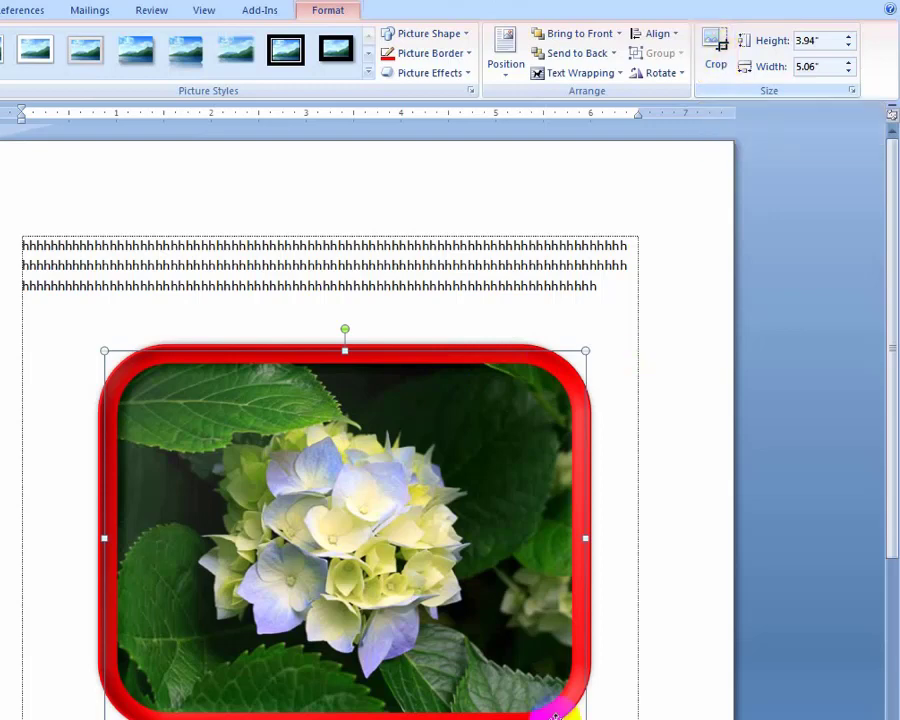
left_click(338, 641)
left_click(280, 545)
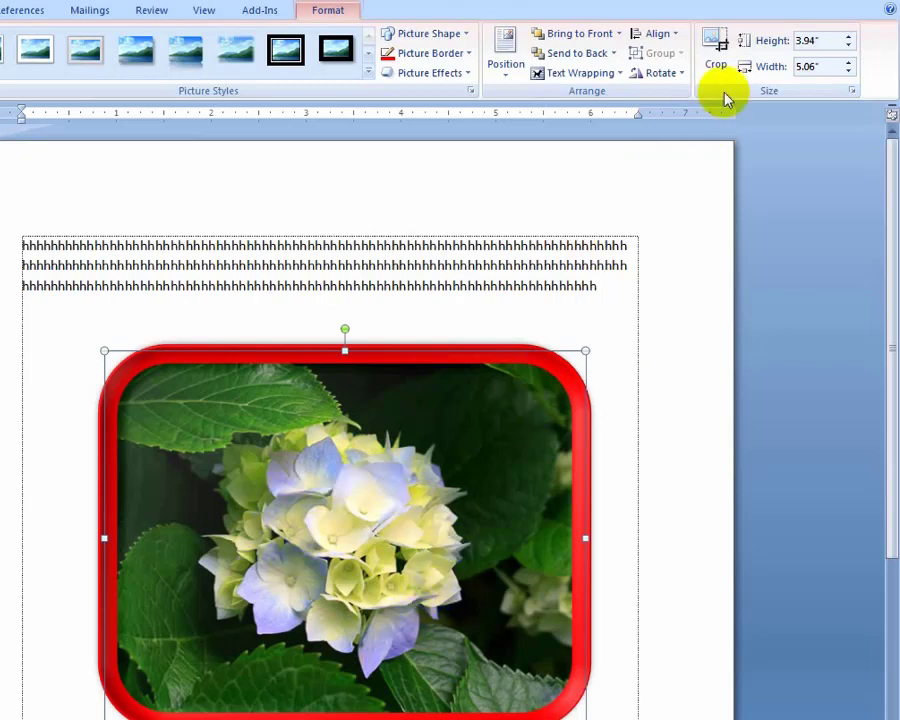
Step: Crop the hydrangea picture inward from the bottom, right, top and left sides
left_click(716, 48)
left_click(394, 366)
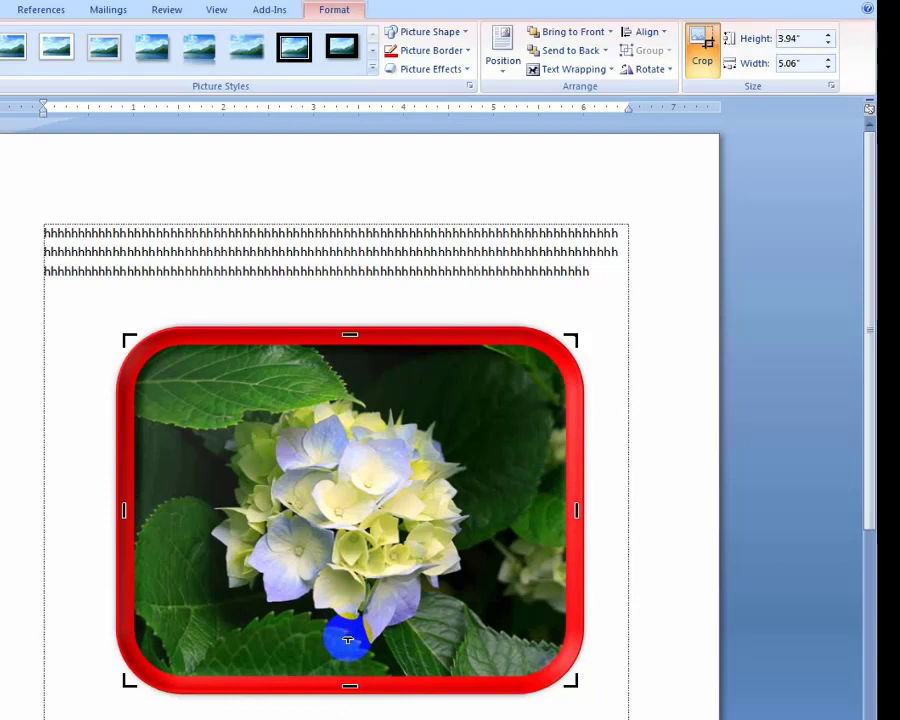
left_click_drag(347, 640, 347, 640)
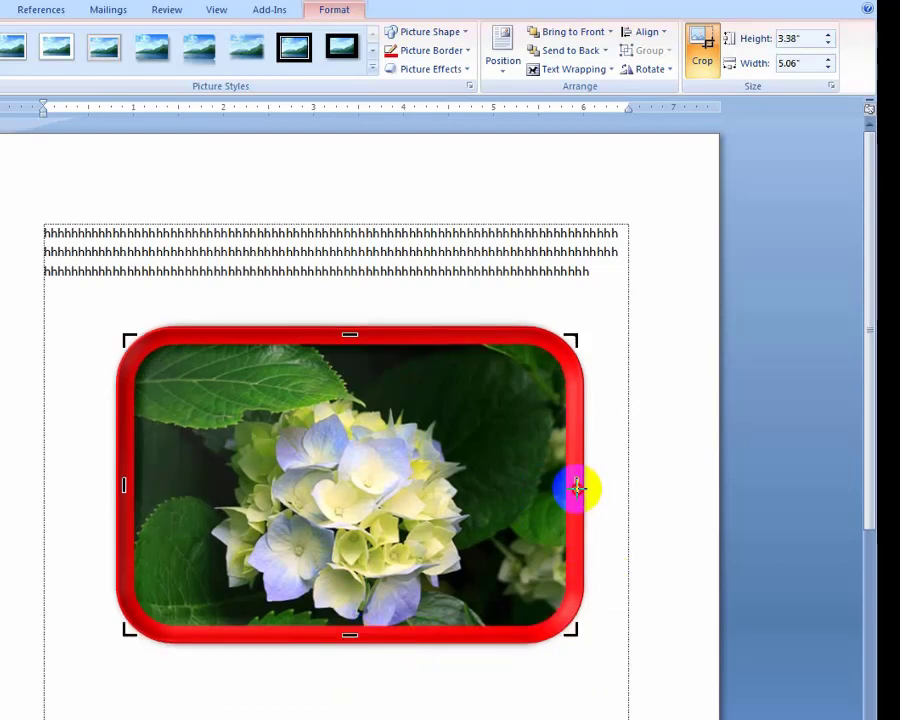
left_click_drag(577, 487, 462, 494)
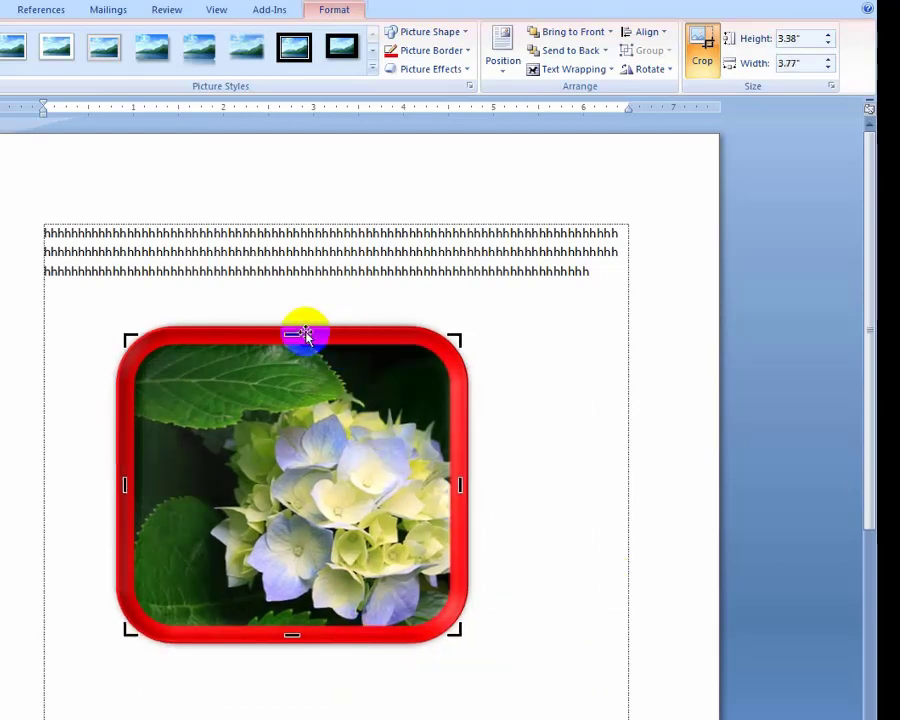
left_click_drag(305, 400, 305, 404)
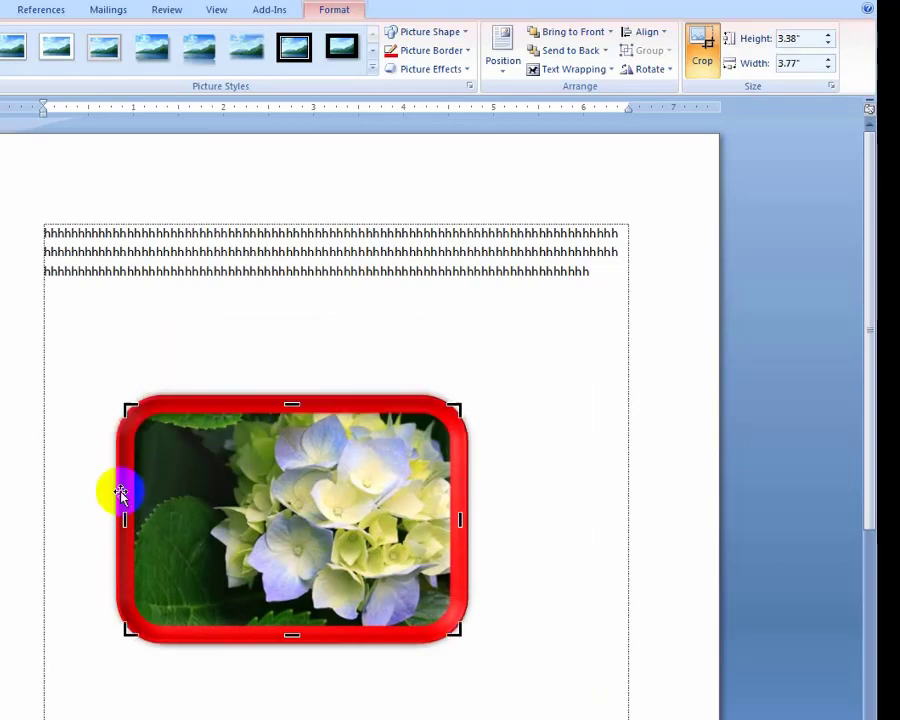
left_click_drag(123, 518, 217, 545)
Step: Finish cropping, reselect the 2.59" by 2.67" picture and nudge it slightly
left_click(420, 396)
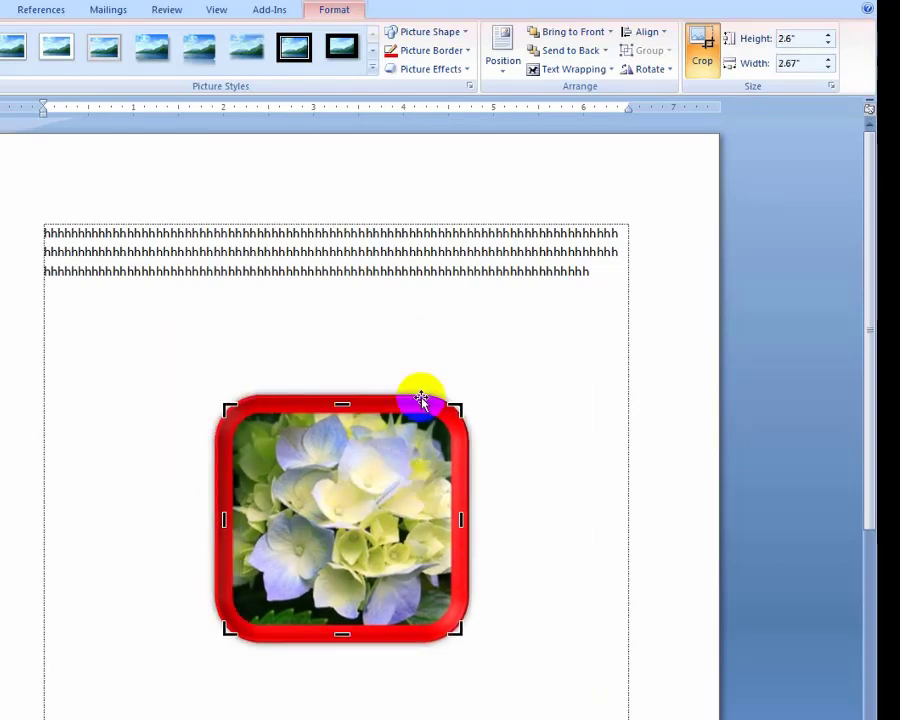
left_click(401, 405)
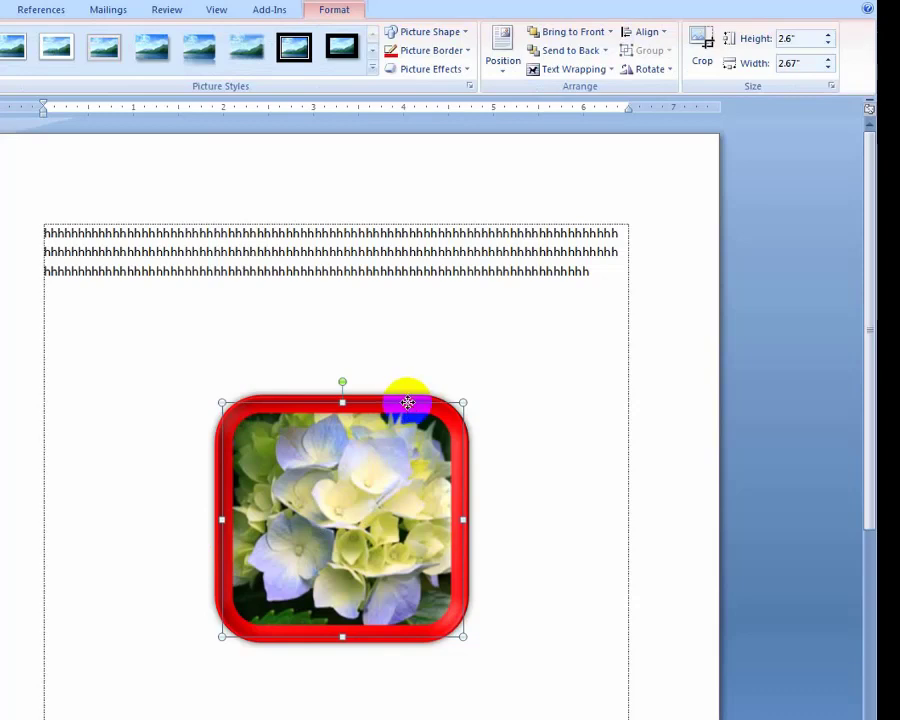
mouse_move(407, 402)
left_mouse_down()
mouse_move(428, 342)
mouse_move(396, 410)
left_mouse_up()
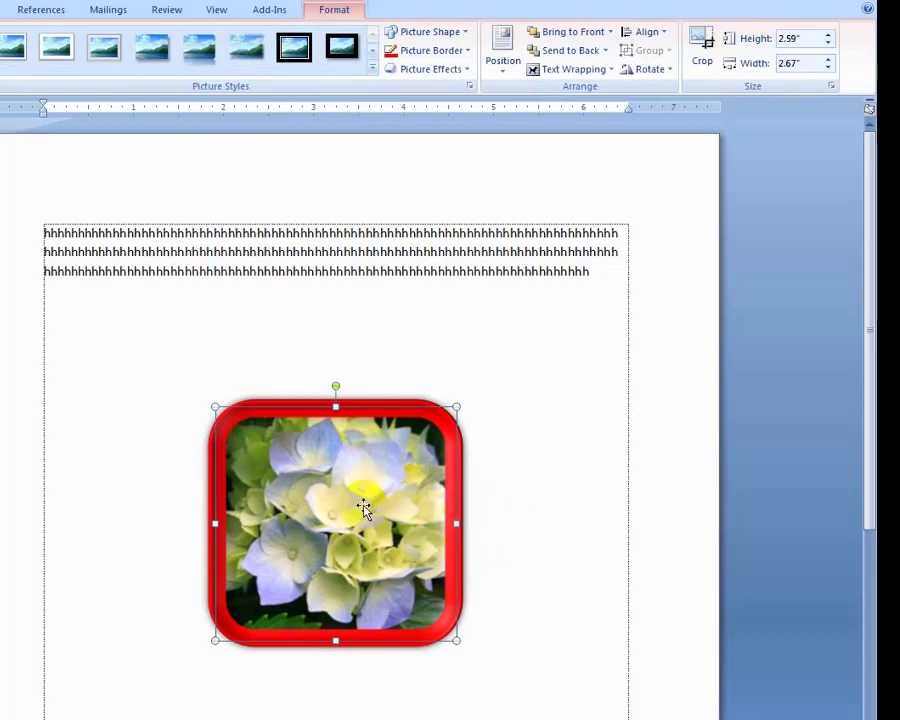
Step: Extend the crop on the right, top and left to 2.73" by 2.98", then move the picture up-right
left_click(699, 55)
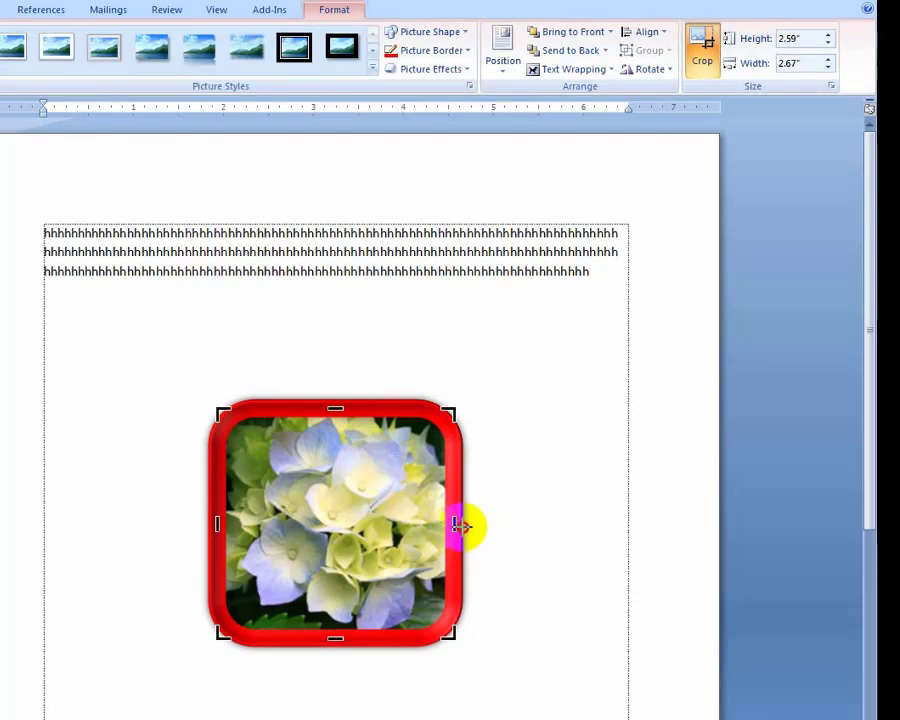
left_click_drag(473, 532, 474, 498)
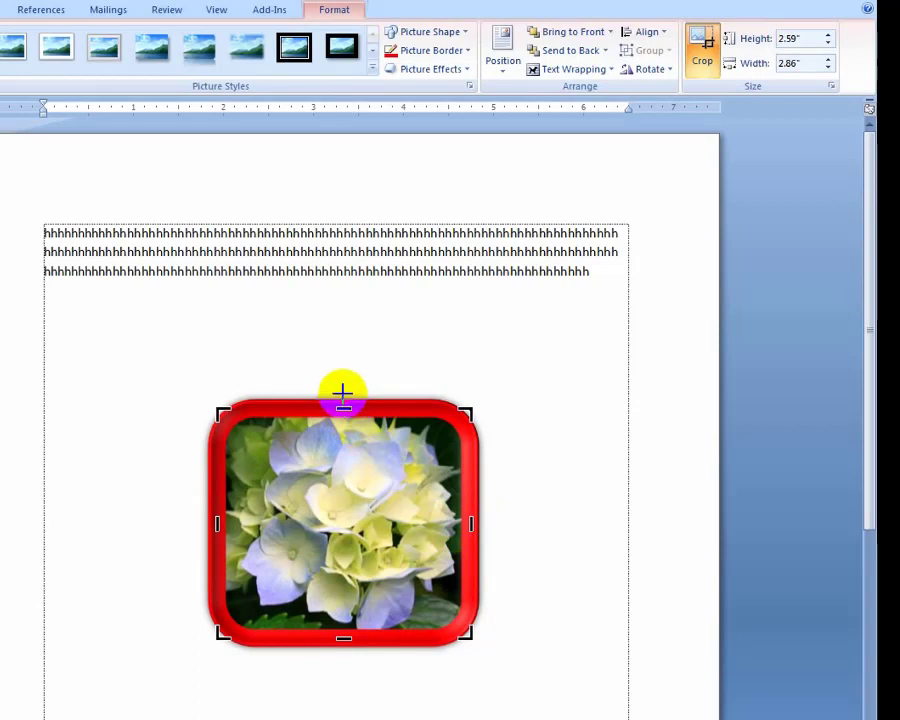
left_click_drag(342, 392, 342, 377)
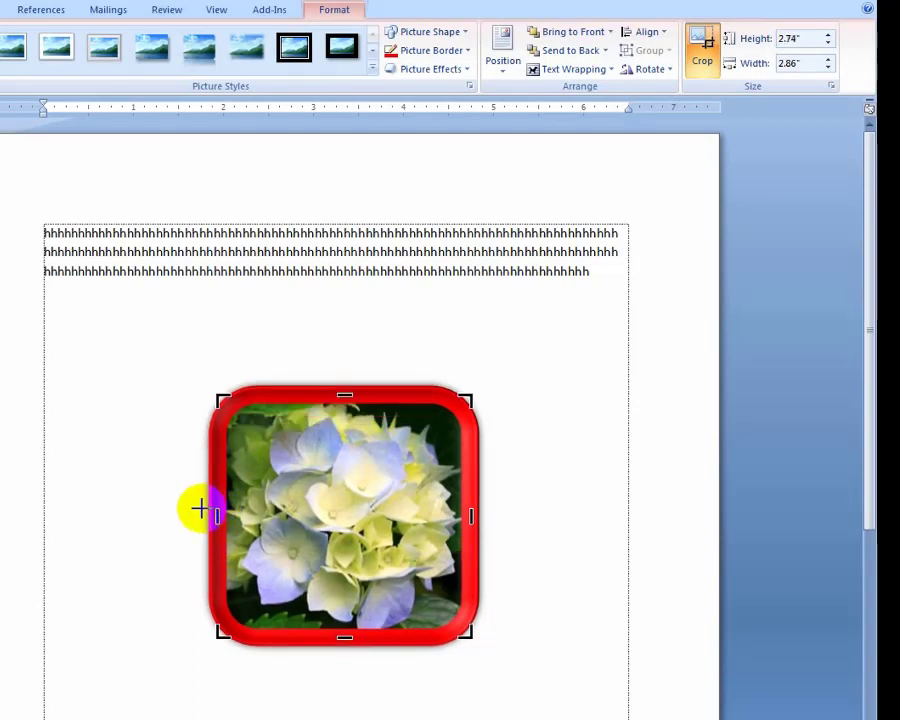
left_click_drag(200, 508, 188, 509)
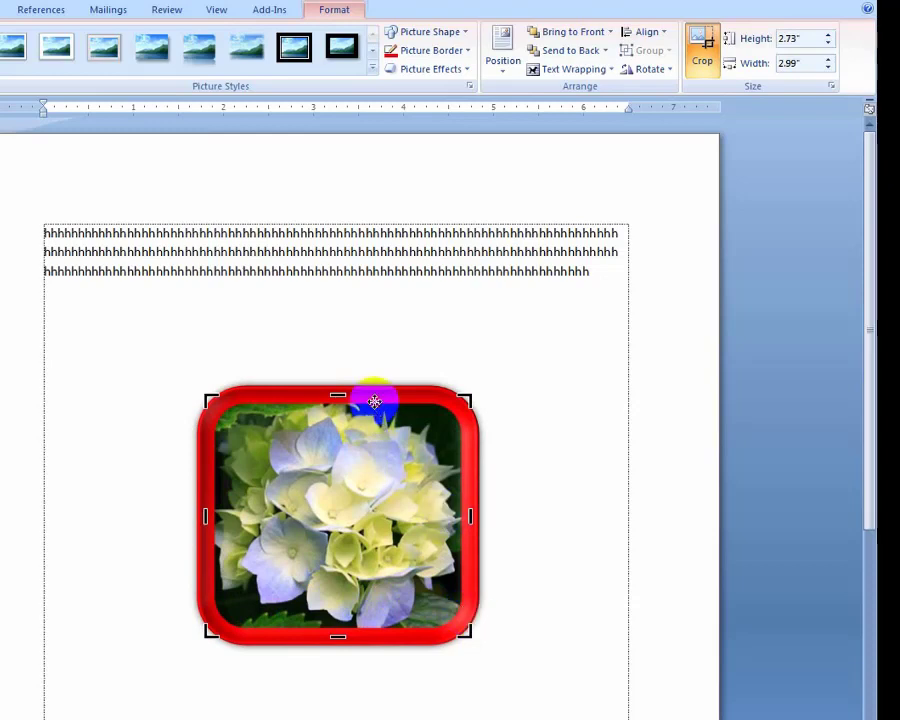
left_click_drag(438, 417, 485, 381)
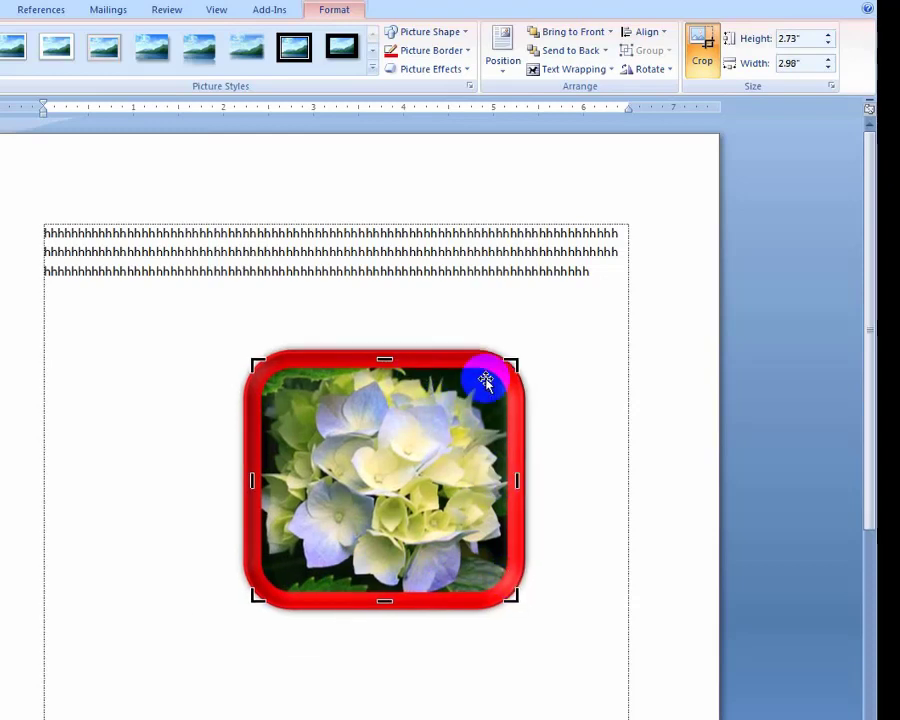
Step: Resize the picture to 3.19" high by 3.5" wide with the spin arrows and shift it left
left_click(830, 35)
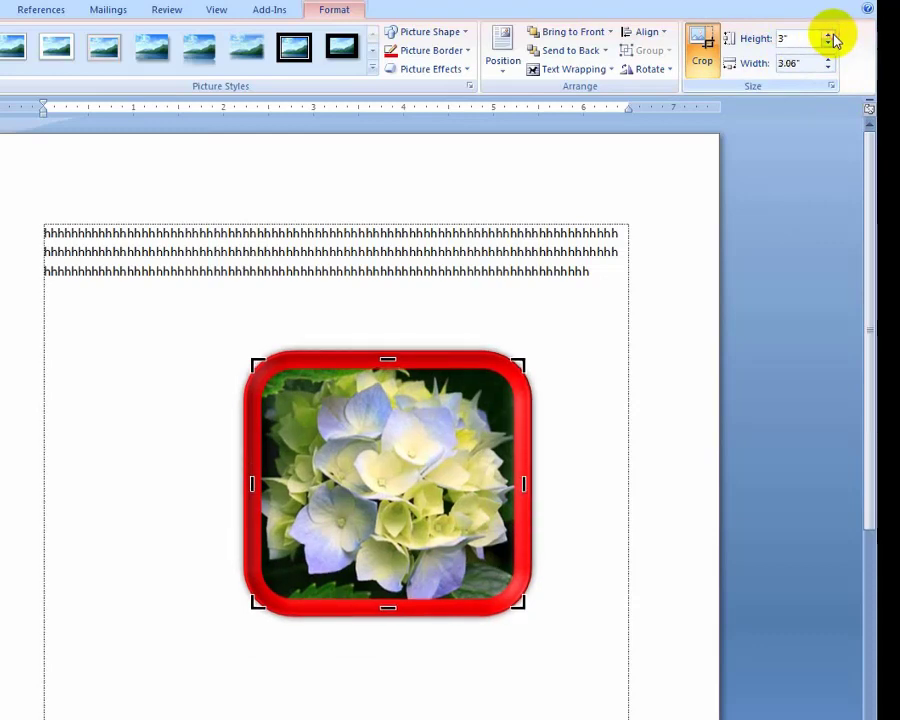
left_click(830, 35)
left_click(830, 36)
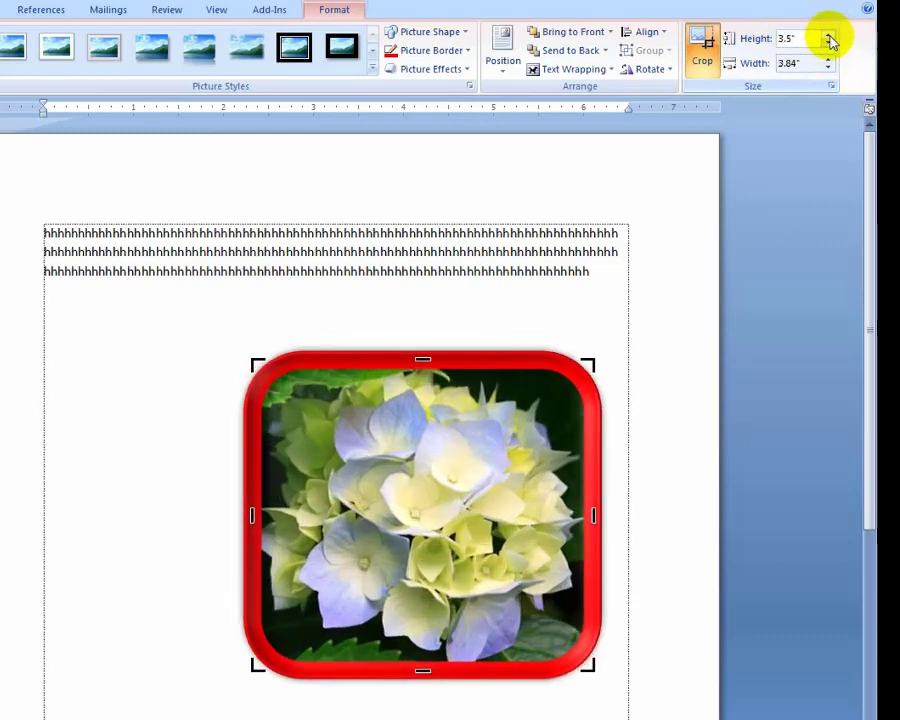
left_click(830, 36)
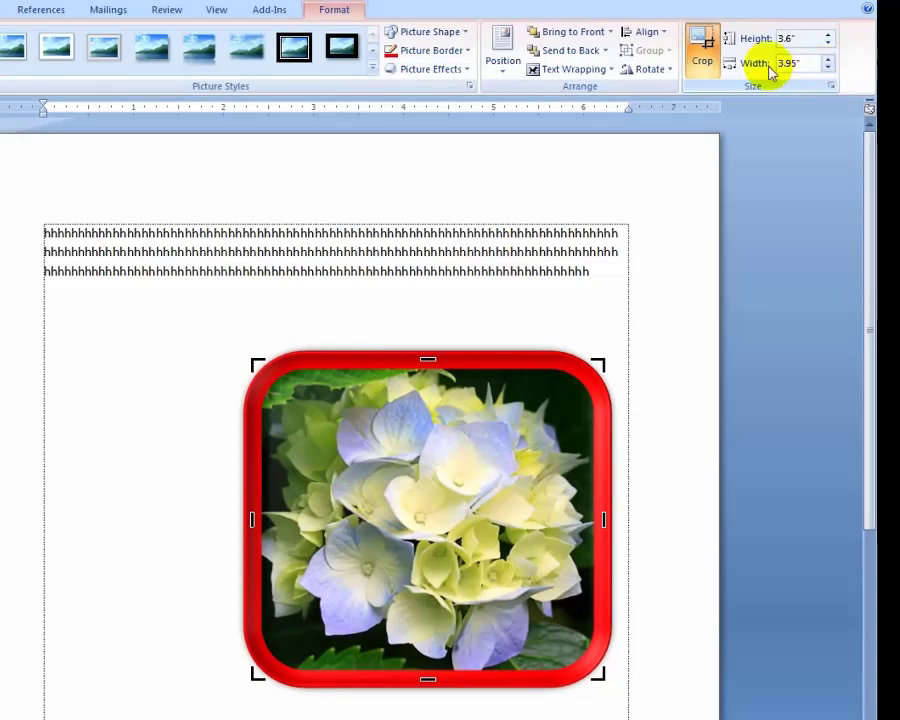
left_click(828, 68)
left_click(828, 68)
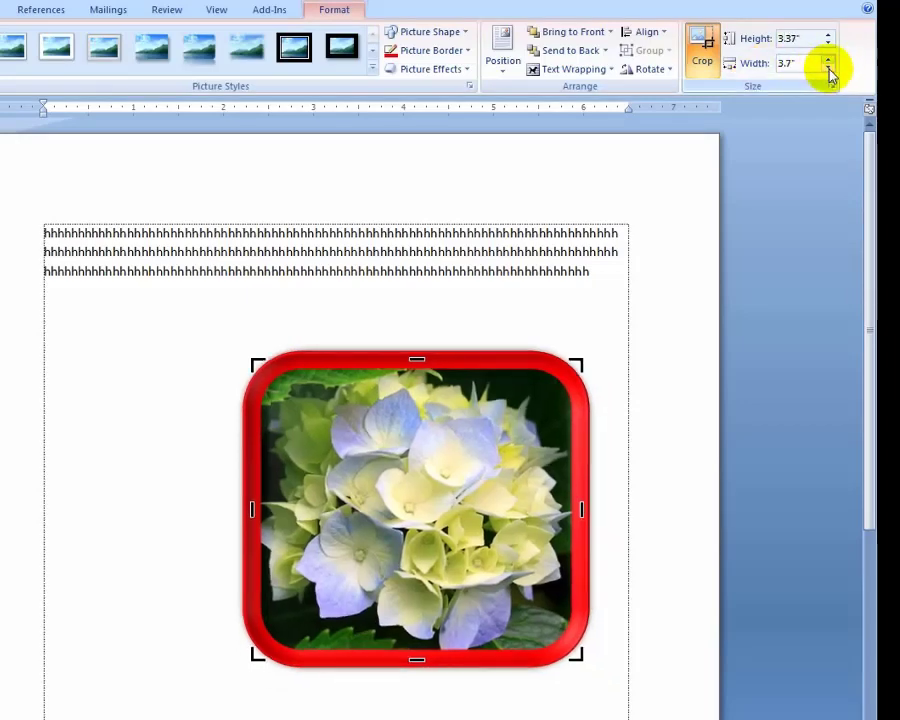
left_click(828, 68)
left_click(828, 68)
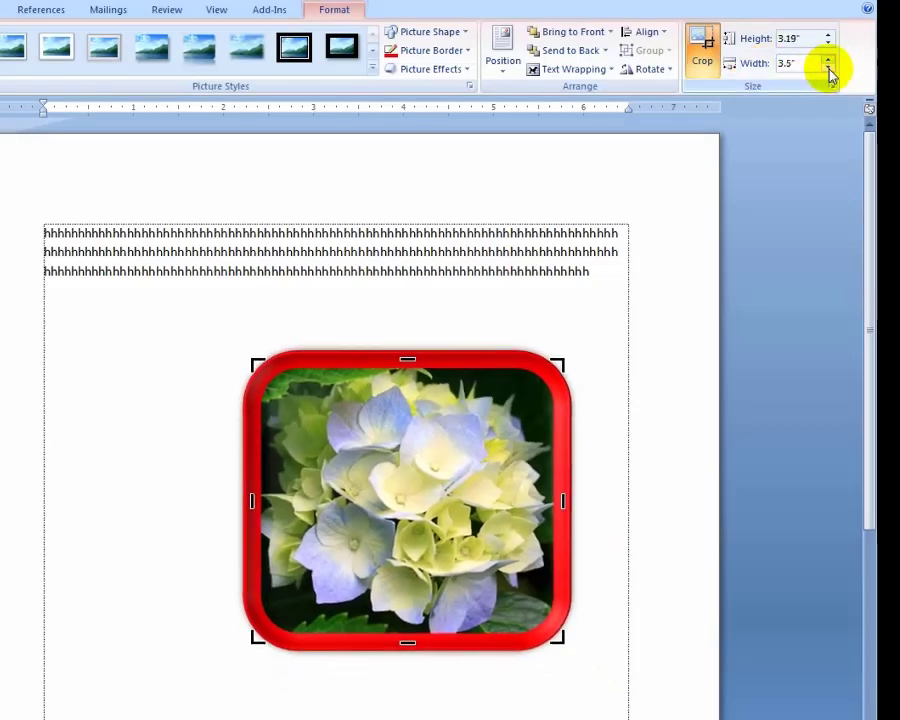
left_click_drag(552, 360, 342, 345)
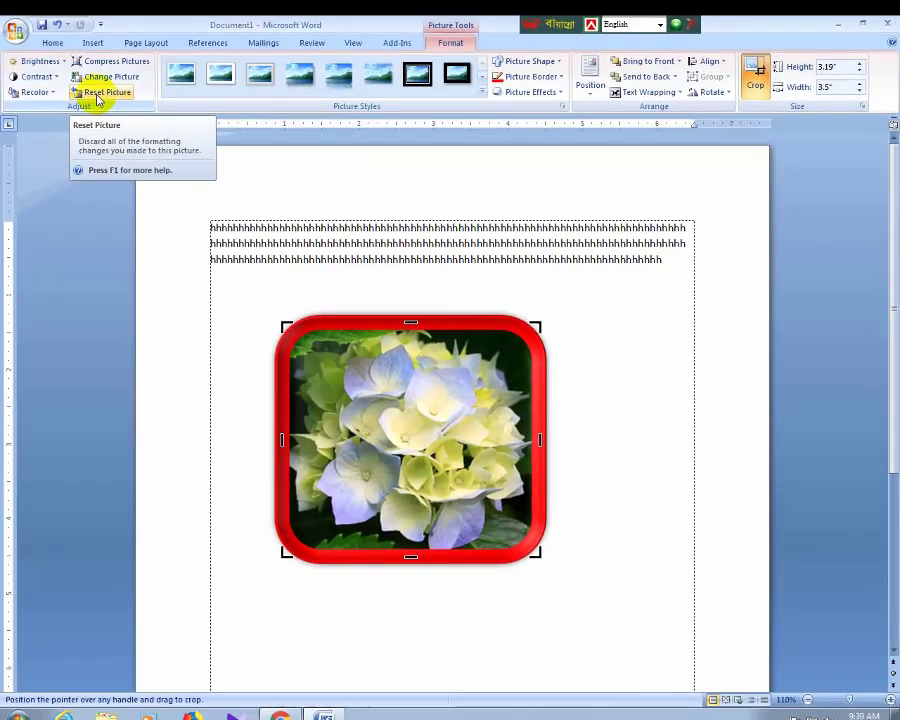
Step: Reset the picture, set its width to 3" (2.25" high), and place it below the text
left_click(145, 148)
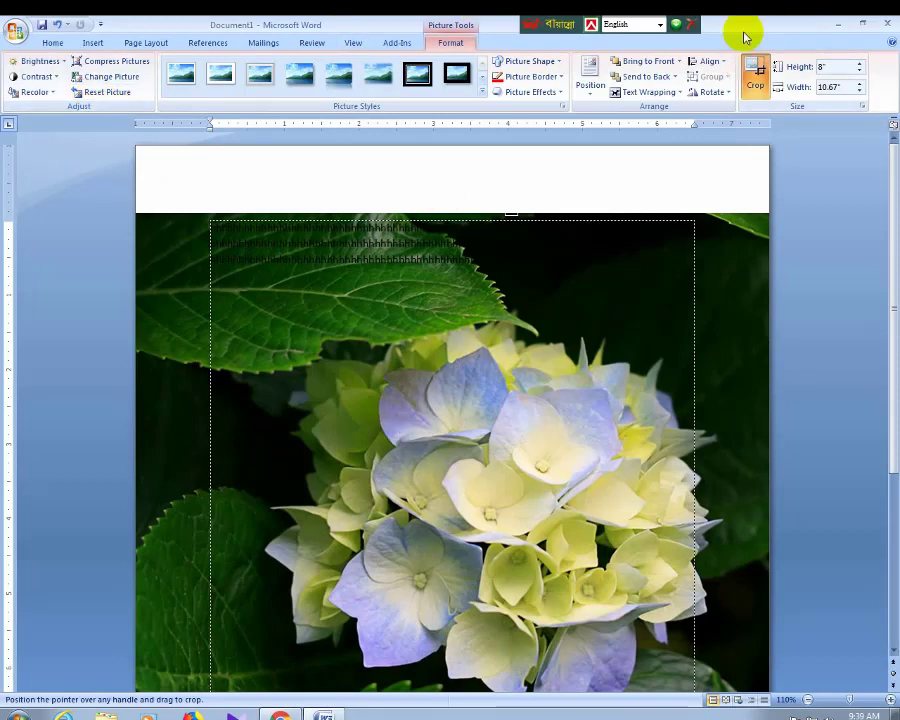
left_click(753, 241)
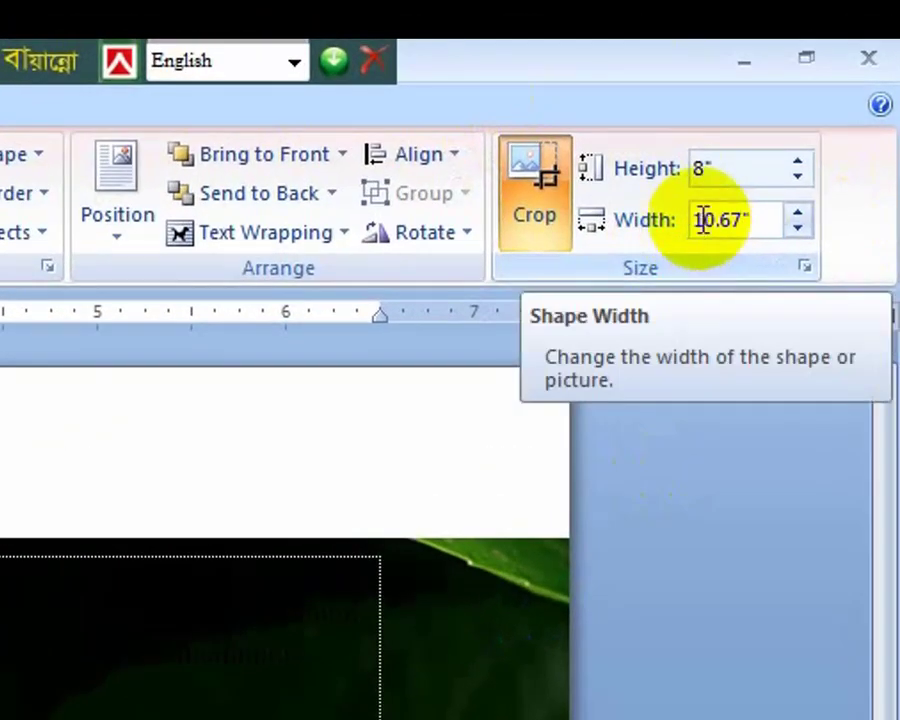
mouse_move(703, 220)
left_mouse_down()
mouse_move(759, 223)
mouse_move(697, 217)
mouse_move(688, 228)
left_mouse_up()
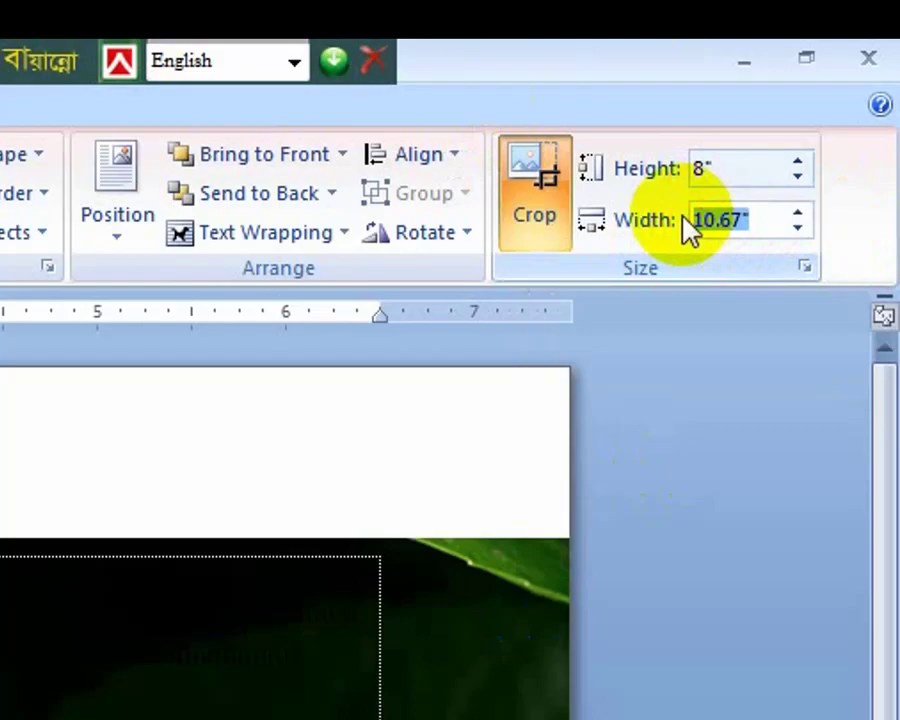
type("3")
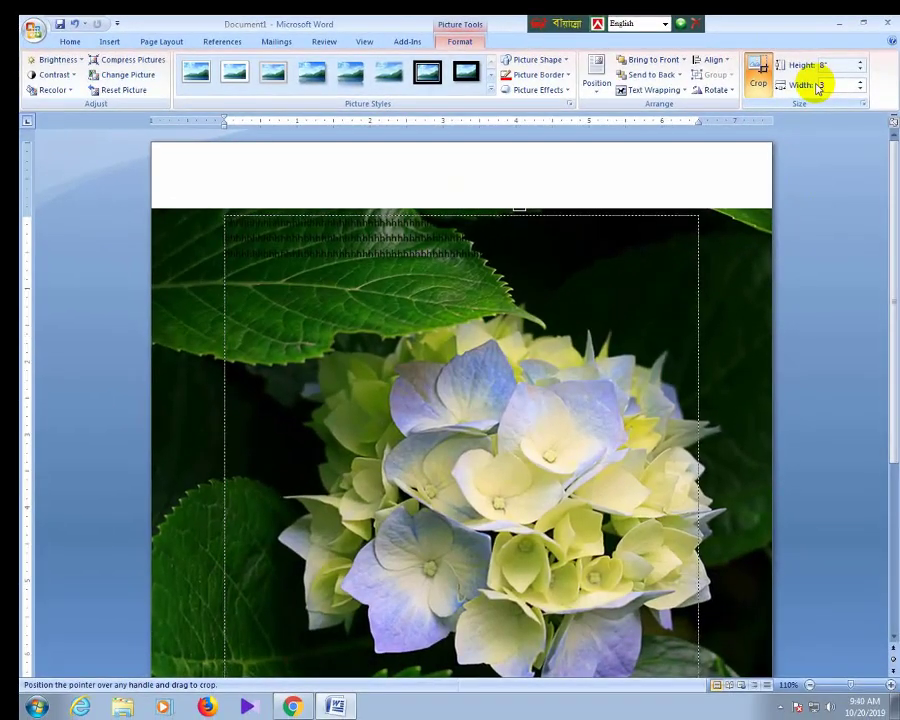
key("Return")
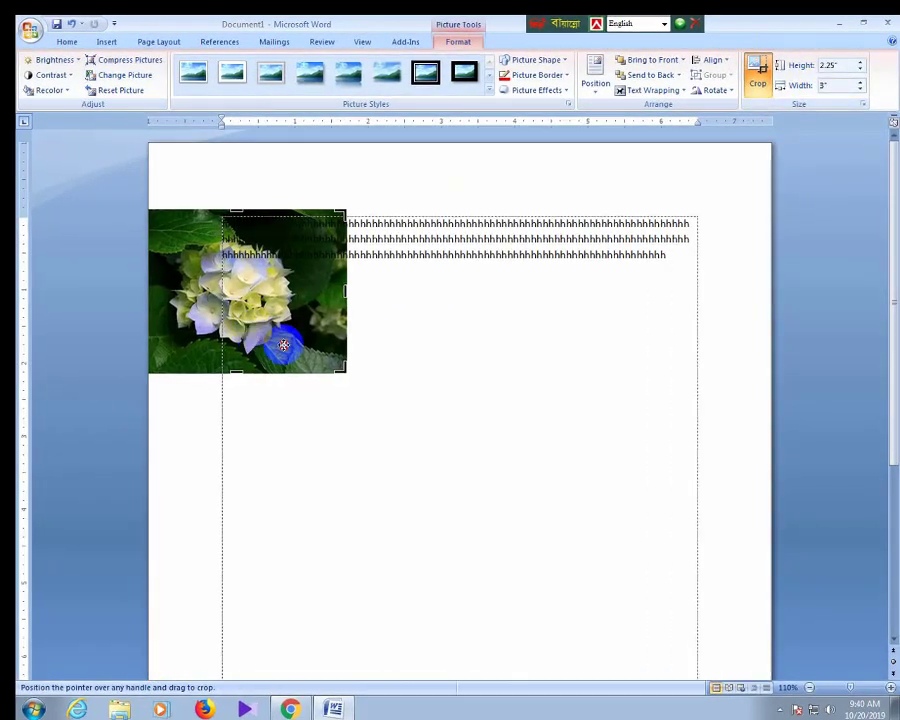
left_click_drag(302, 342, 388, 432)
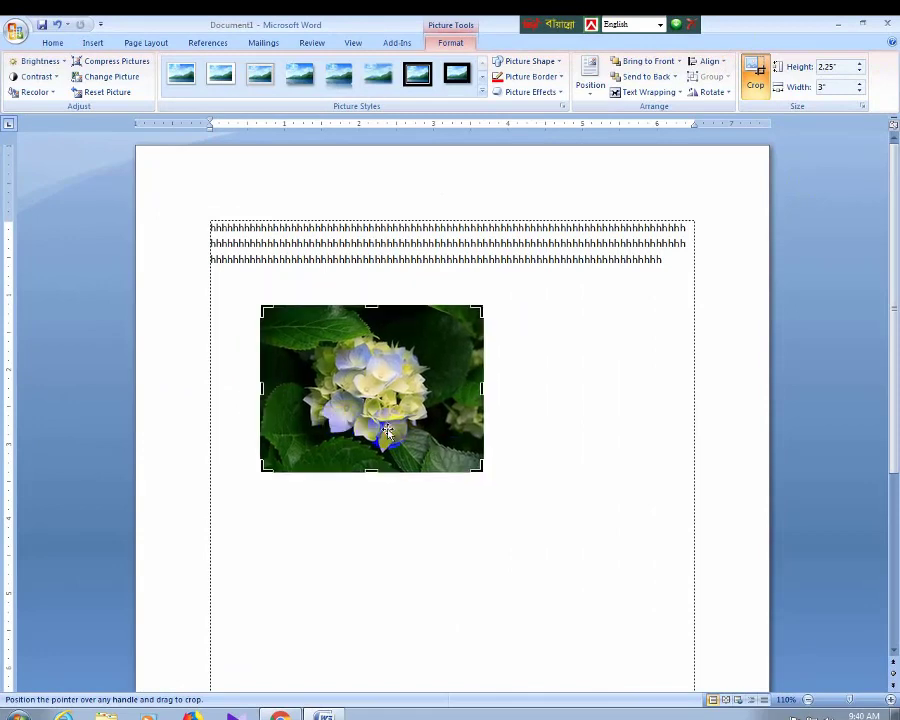